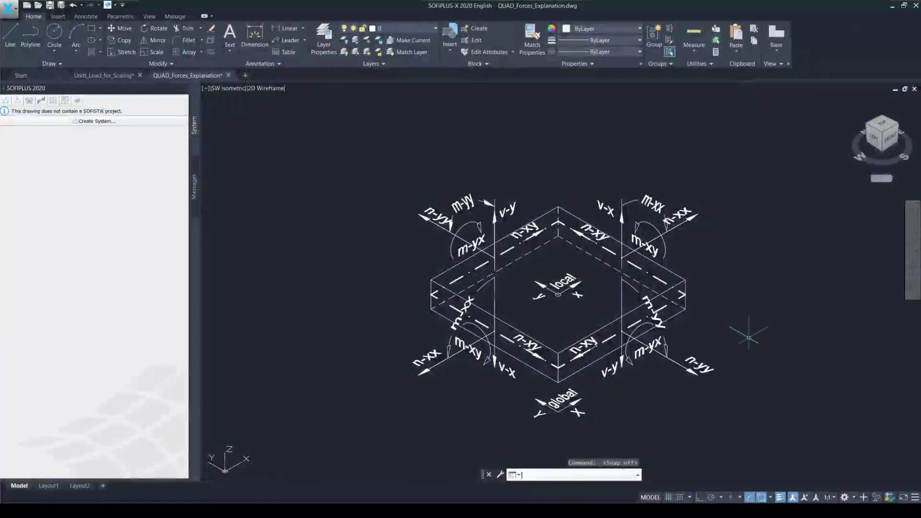
pyautogui.press('F10')
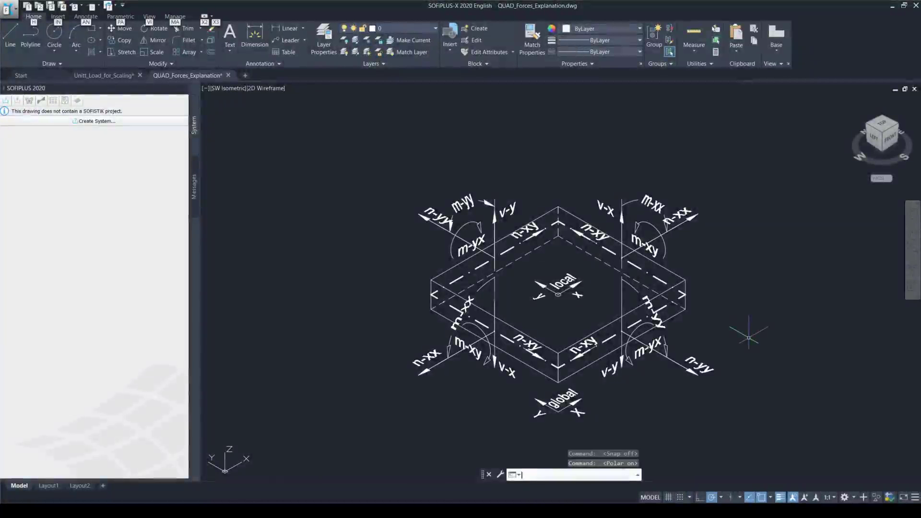
pyautogui.press('F10')
pyautogui.press('F9')
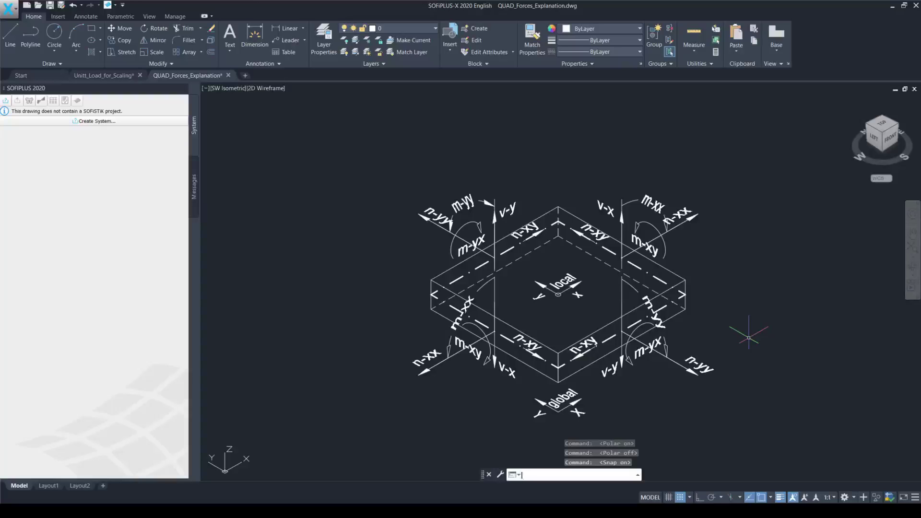
# Switch to the bemess_1 manual in PDF-XChange Viewer and read section 3.23 on the input of external forces and moments.
pyautogui.hotkey('alt', 'Tab')
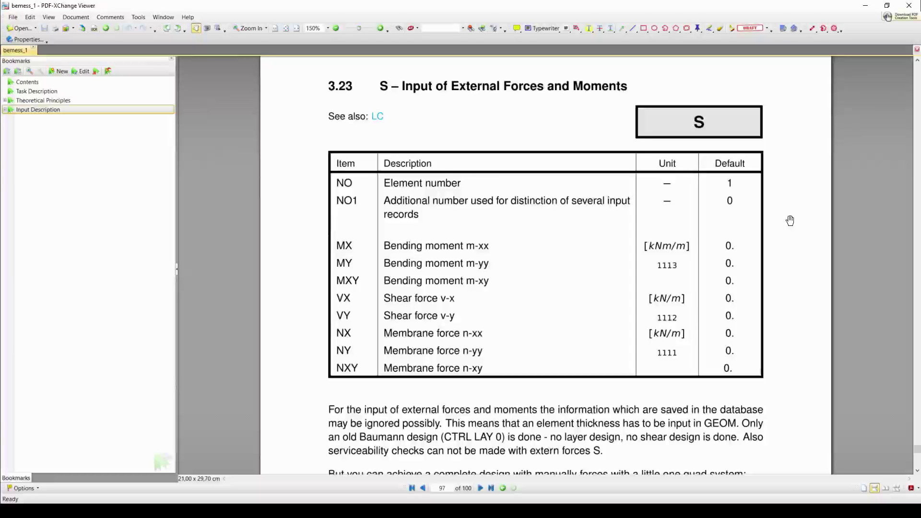
pyautogui.press('F9')
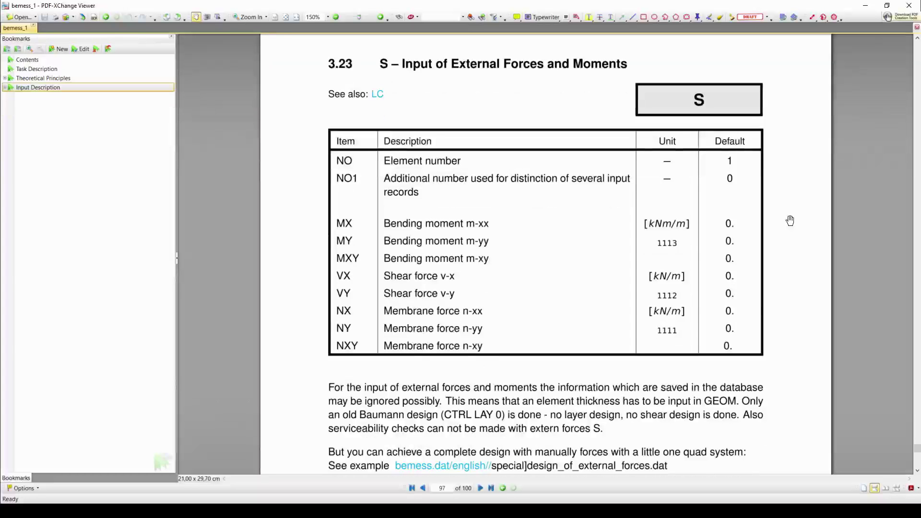
pyautogui.press('F9')
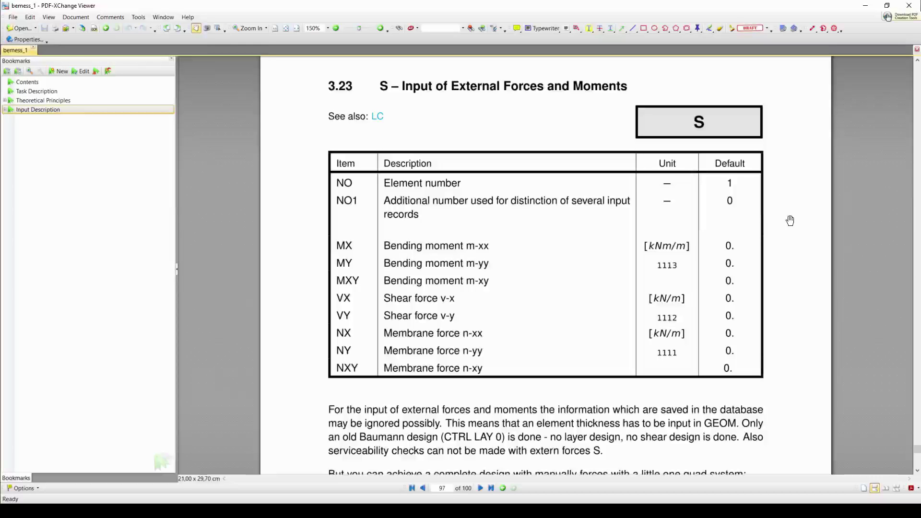
pyautogui.press('F9')
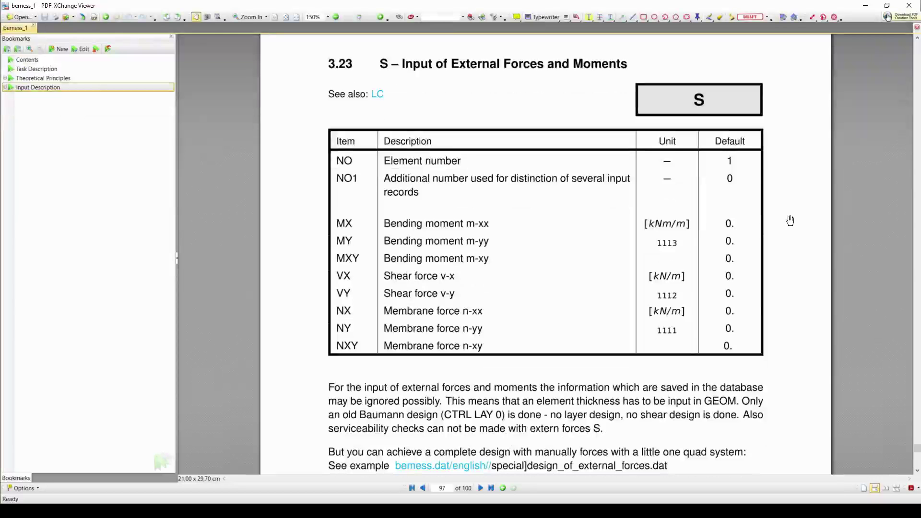
pyautogui.press('F9')
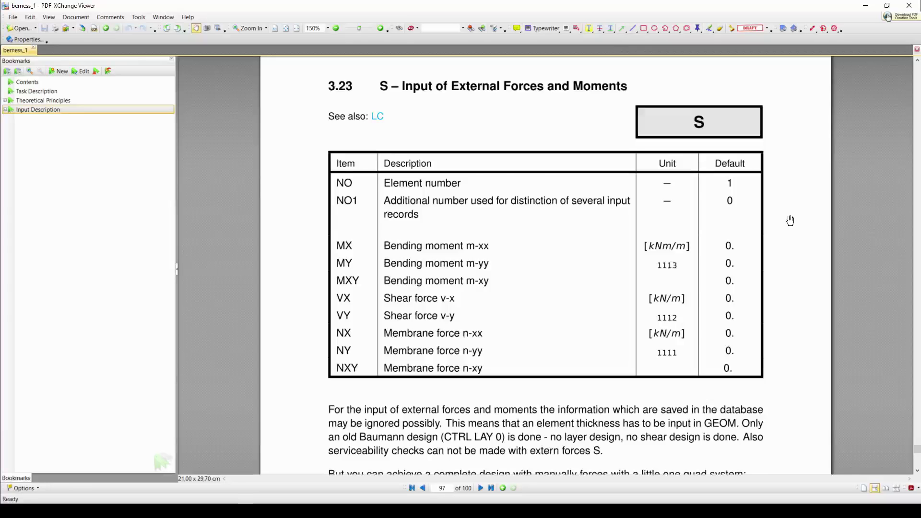
pyautogui.press('F9')
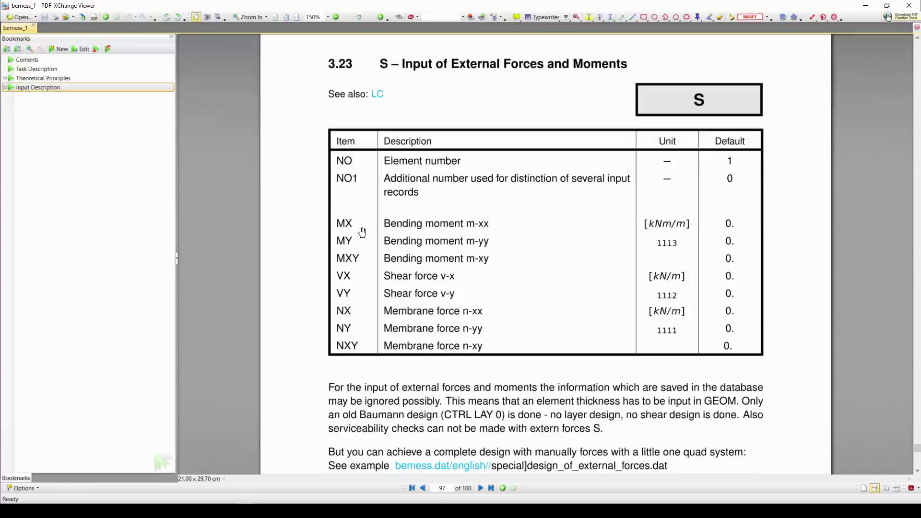
pyautogui.press('F9')
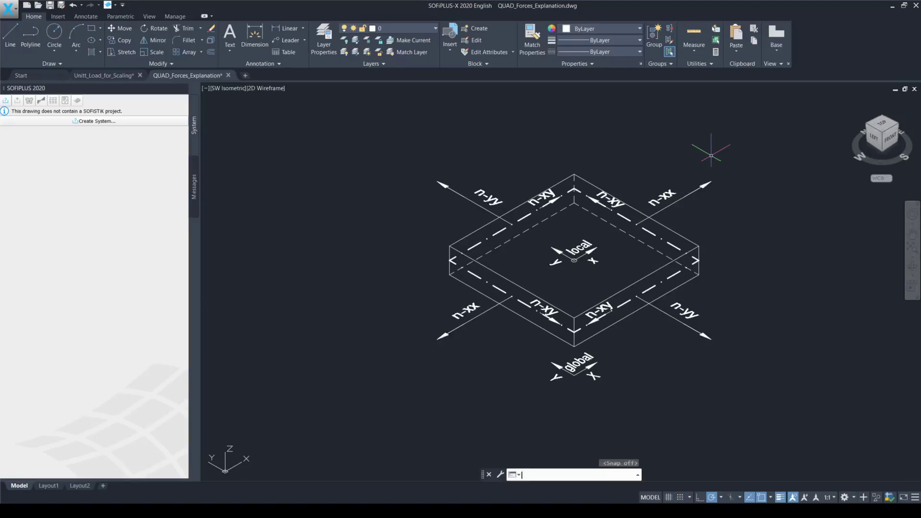
pyautogui.press('F9')
pyautogui.press('F10')
pyautogui.press('F9')
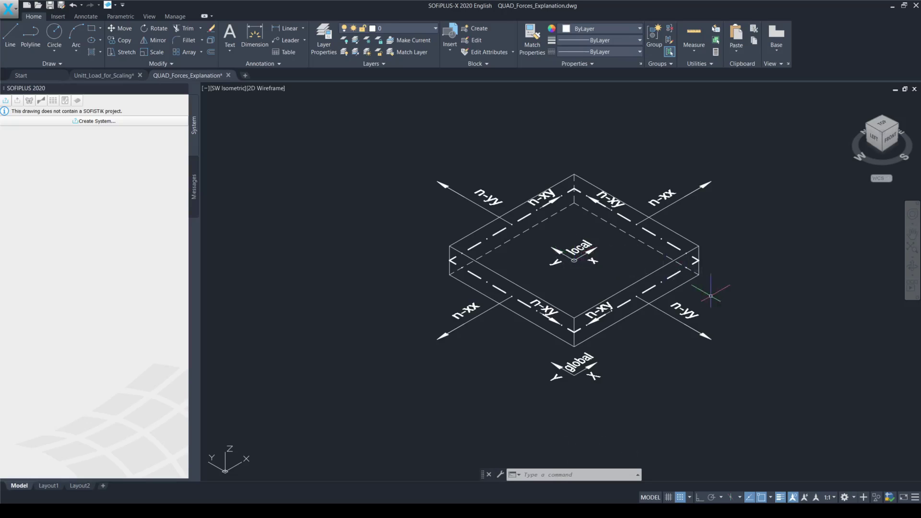
pyautogui.press('F9')
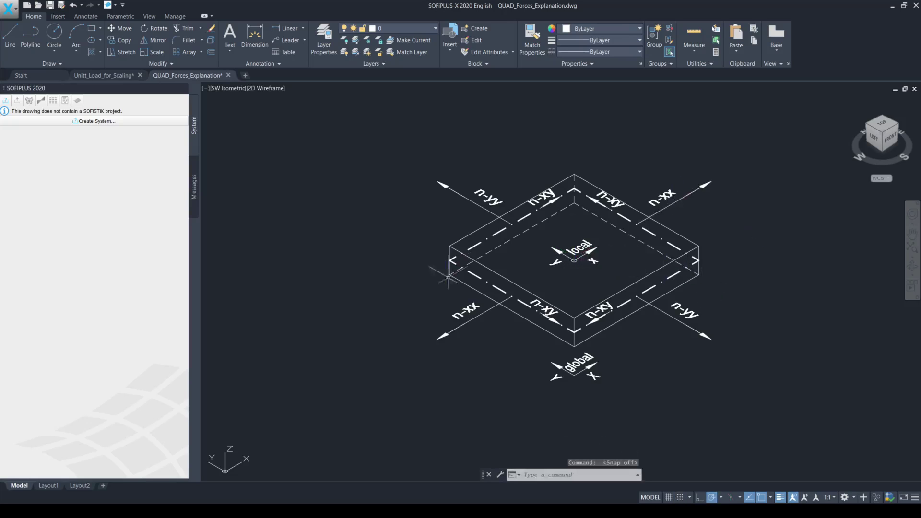
pyautogui.press('F9')
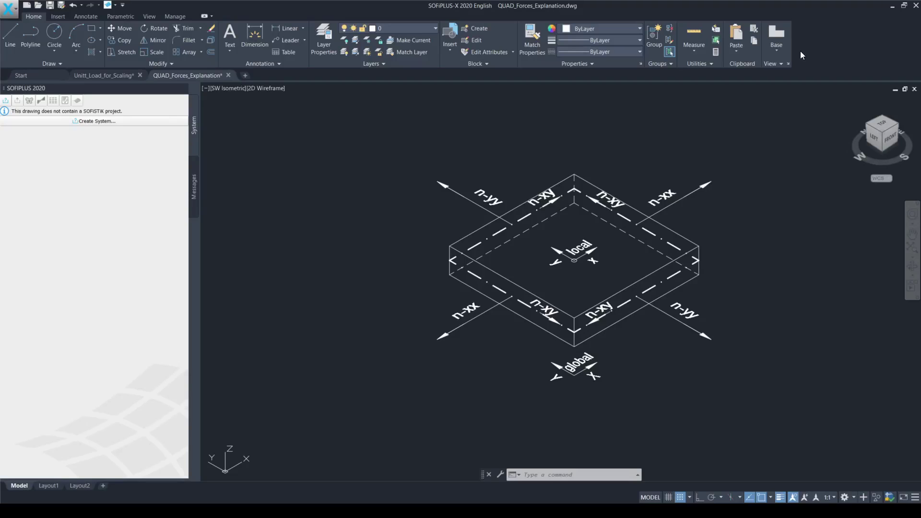
pyautogui.press('alt')
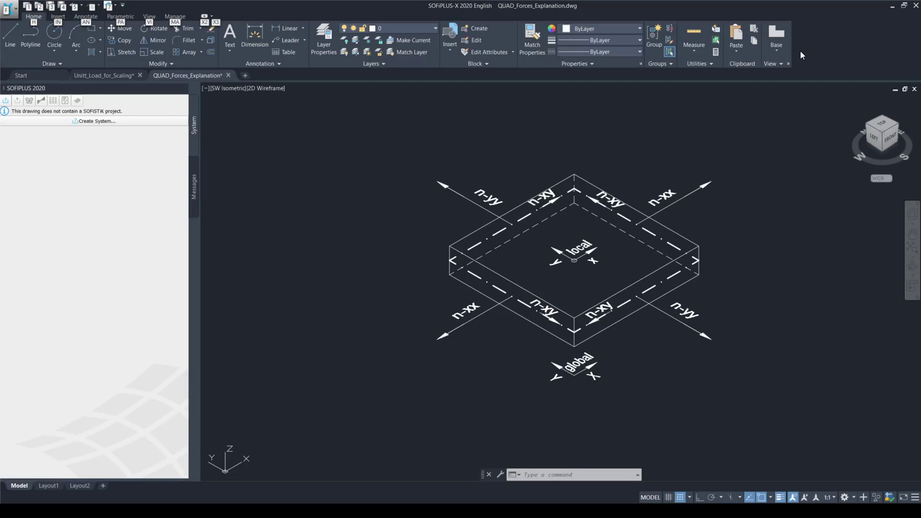
pyautogui.press('F9')
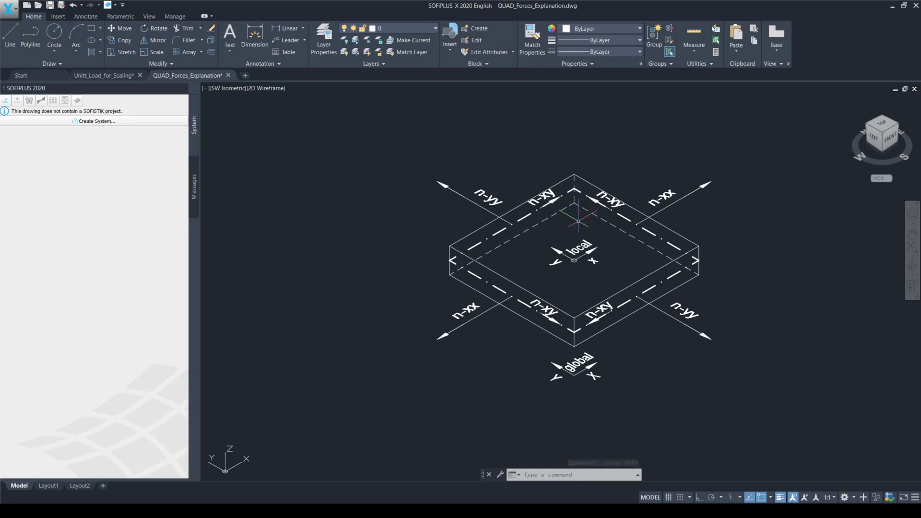
pyautogui.press('F9')
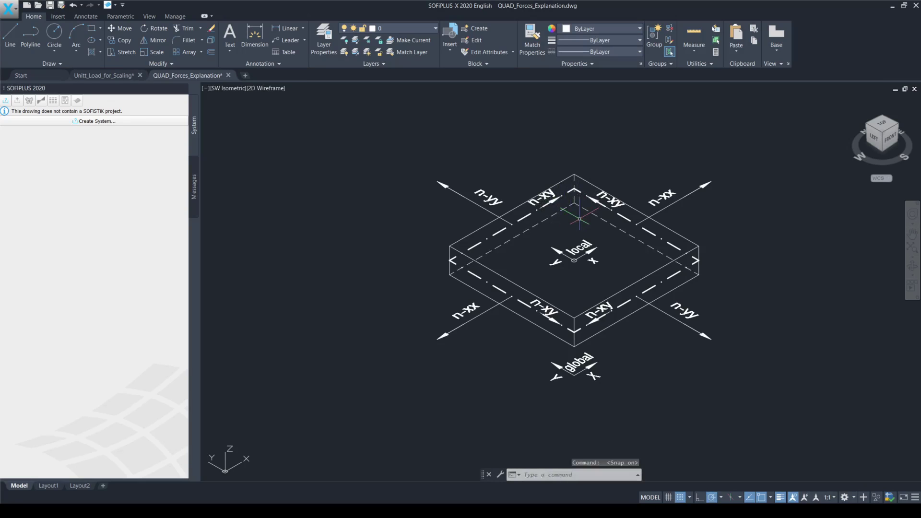
pyautogui.press('F9')
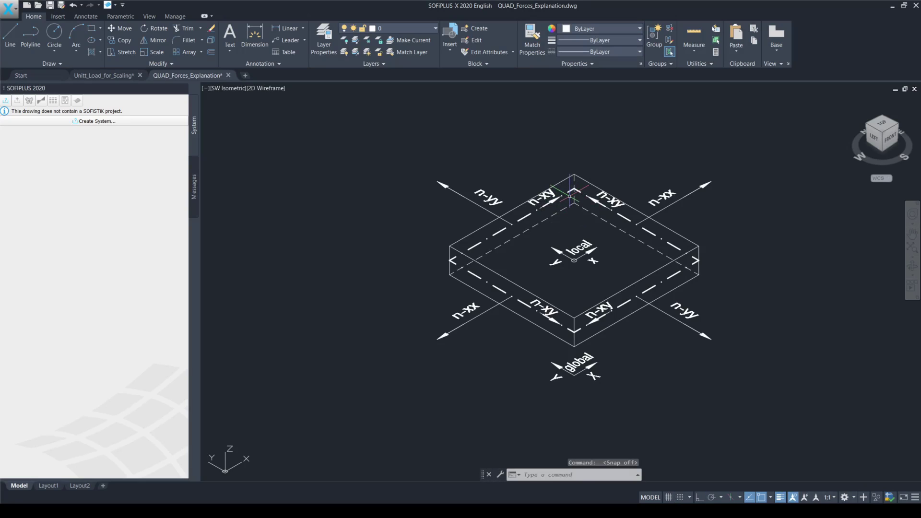
pyautogui.press('F9')
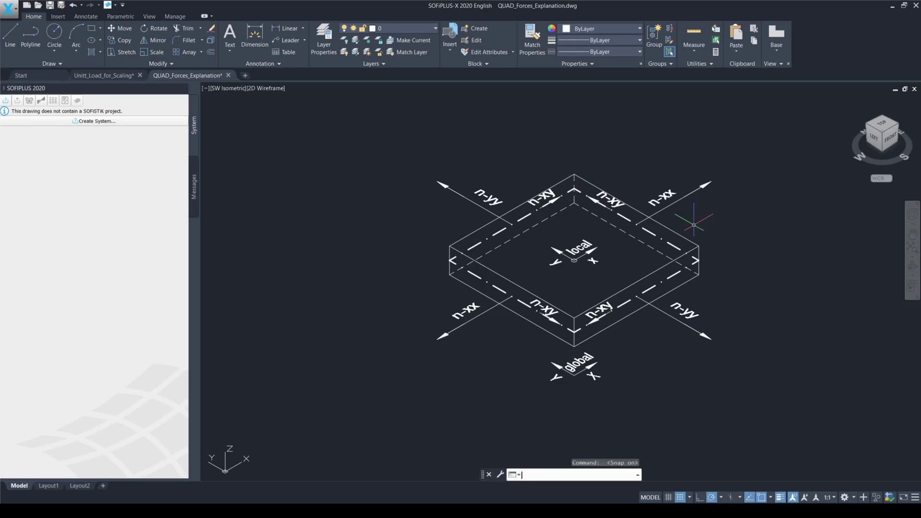
pyautogui.press('F9')
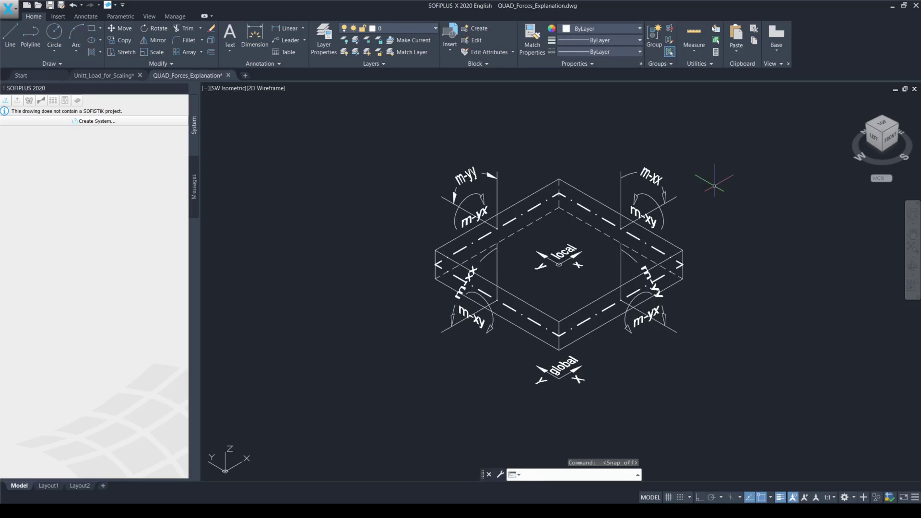
pyautogui.press('F9')
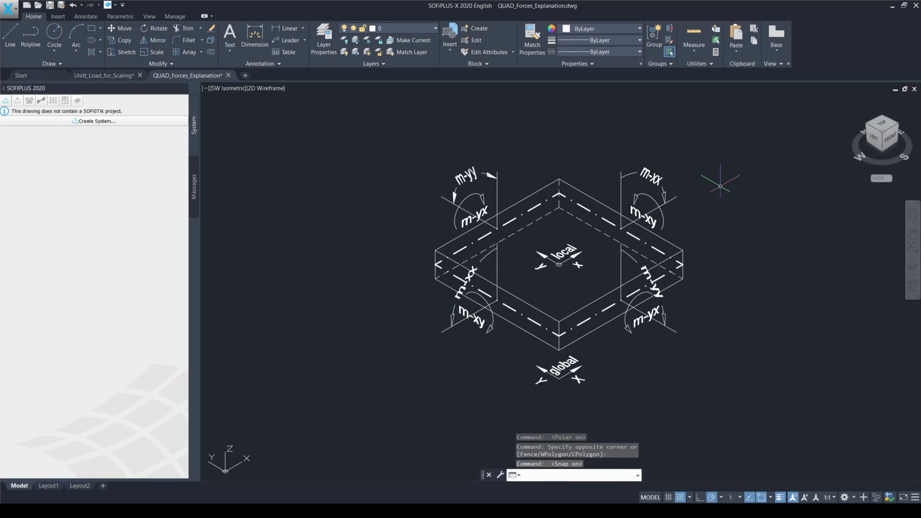
pyautogui.press('F10')
pyautogui.press('F9')
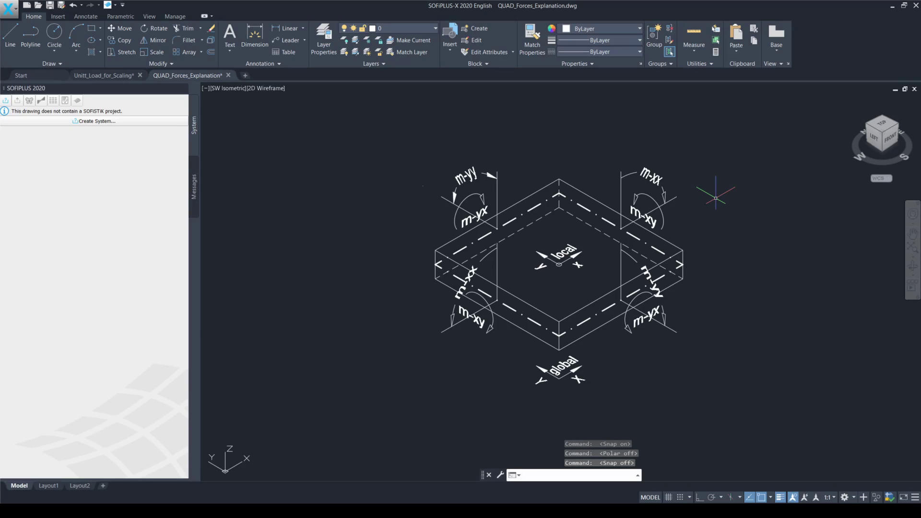
pyautogui.press('F9')
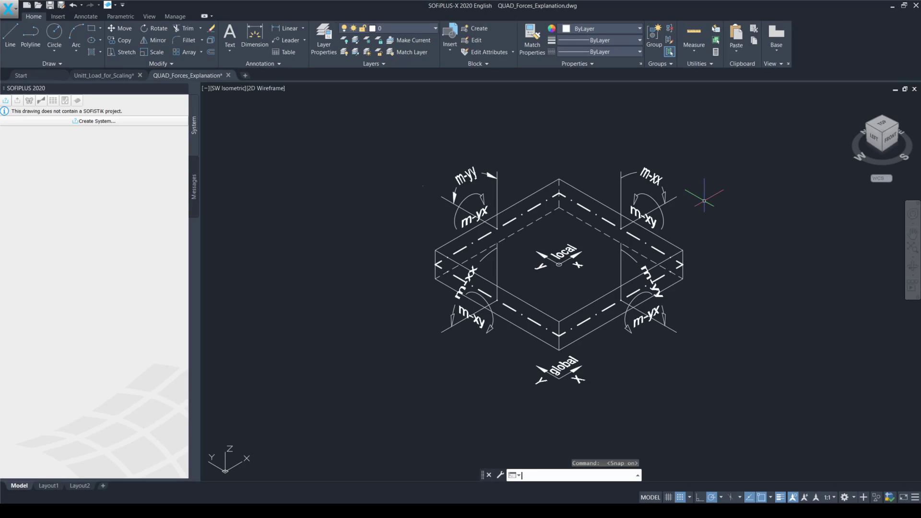
pyautogui.press('F10')
pyautogui.press('F9')
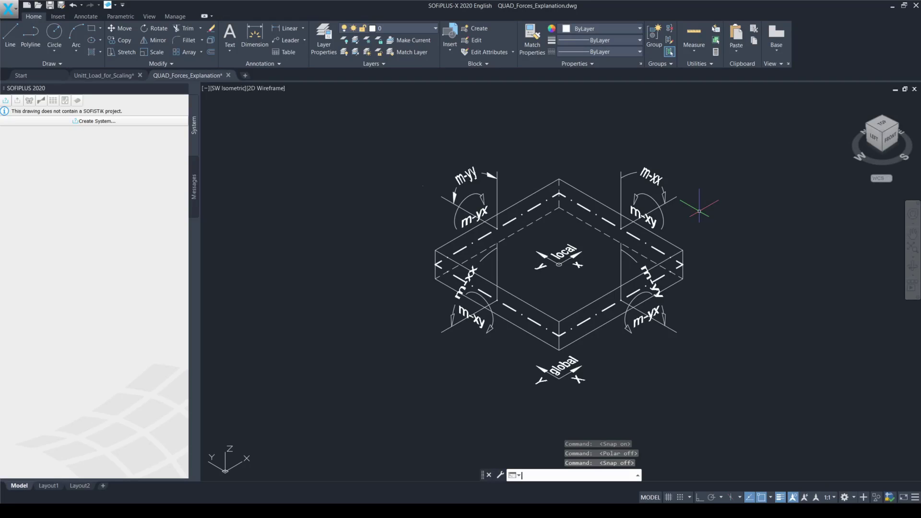
pyautogui.click(678, 298)
pyautogui.press('F9')
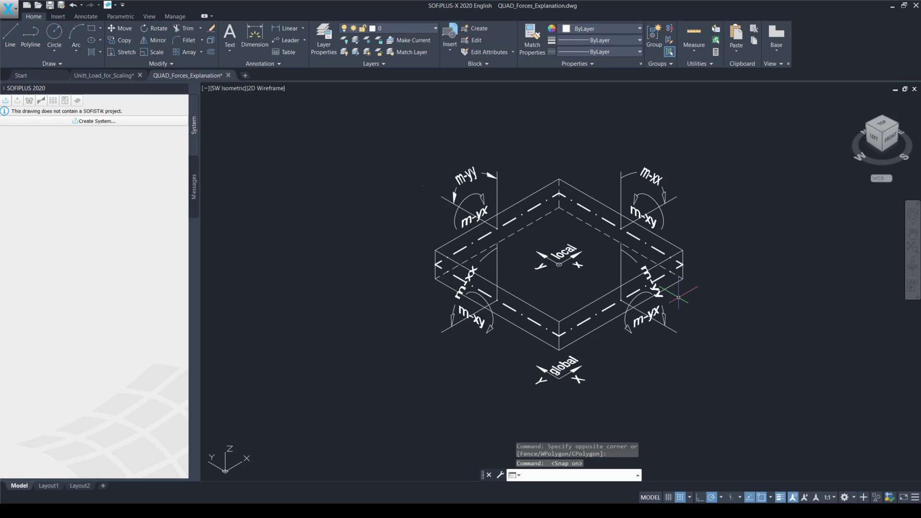
pyautogui.press('F9')
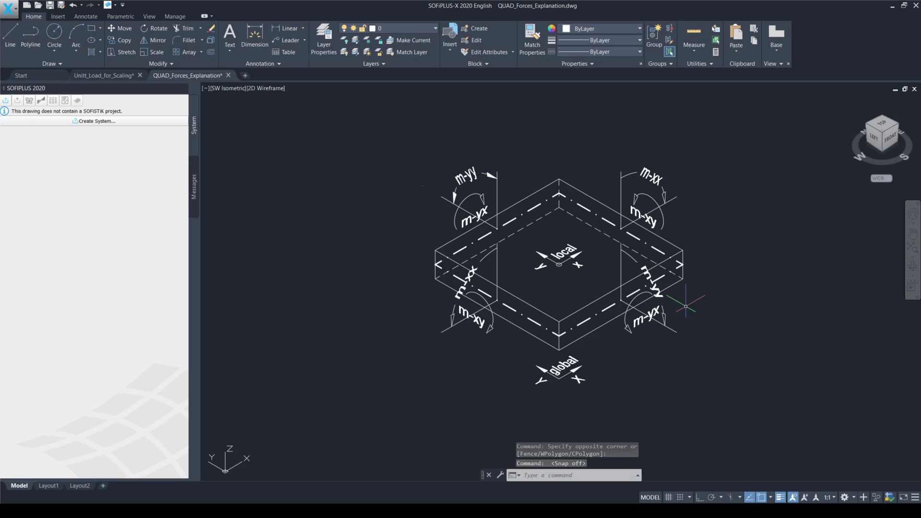
pyautogui.press('F9')
pyautogui.press('F10')
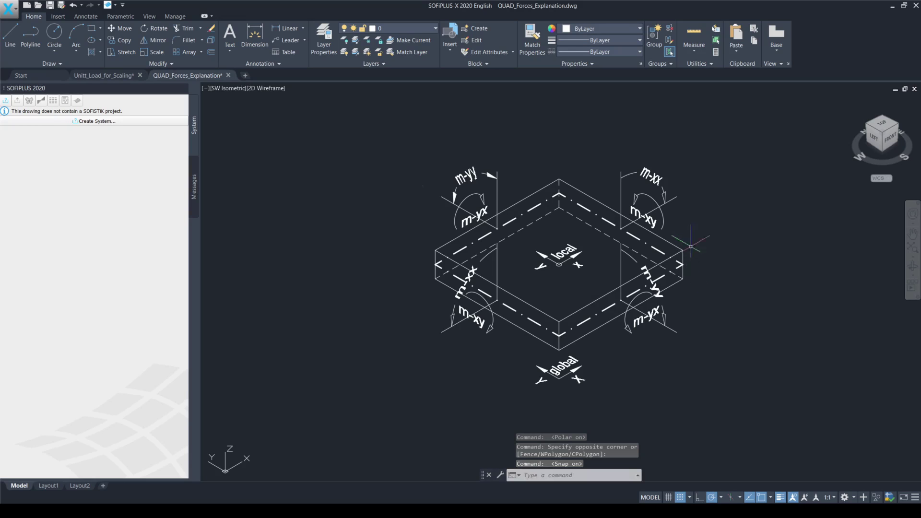
pyautogui.press('F9')
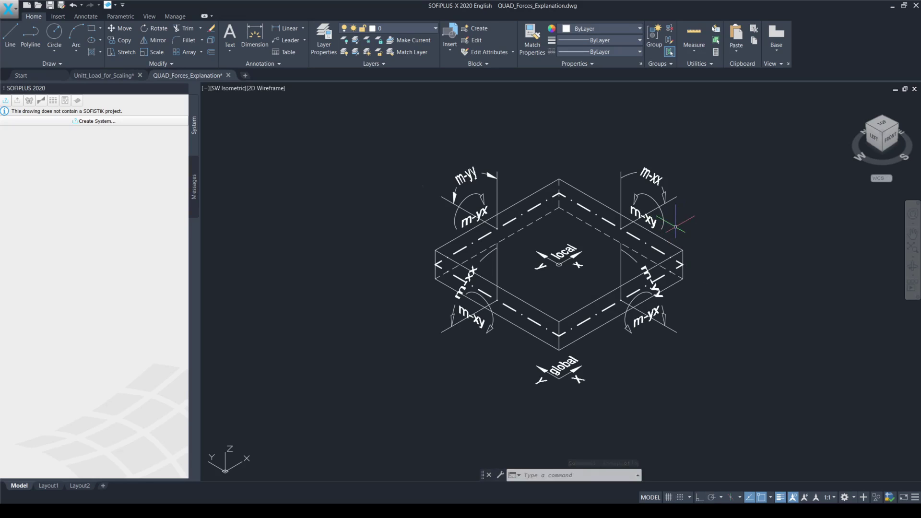
pyautogui.press('F10')
pyautogui.click(676, 227)
pyautogui.press('F9')
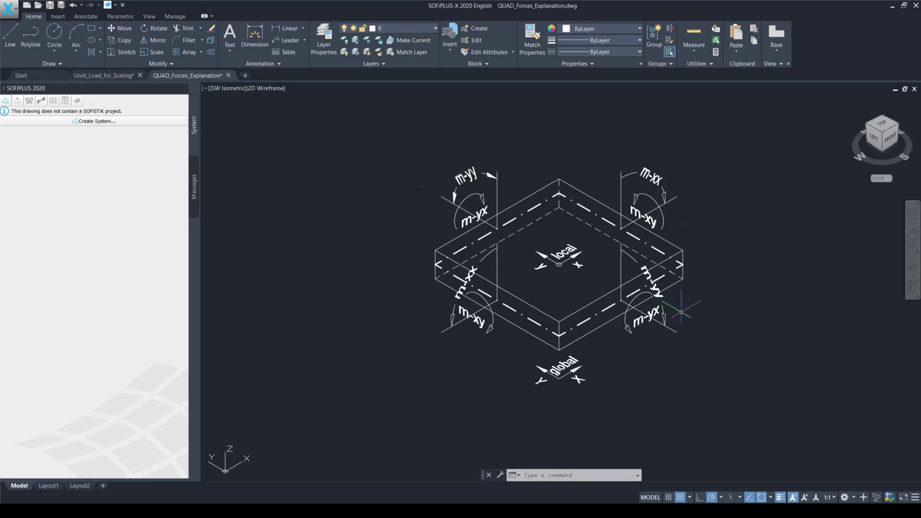
pyautogui.press('F9')
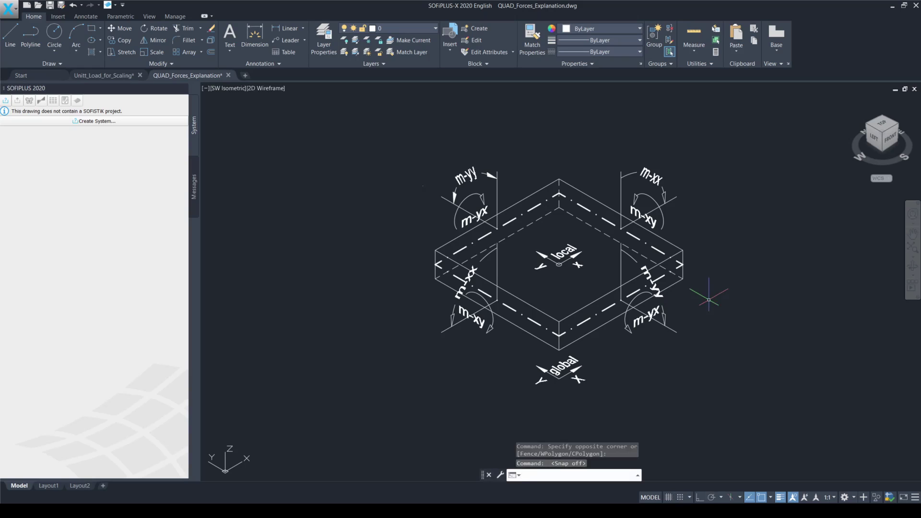
pyautogui.press('F9')
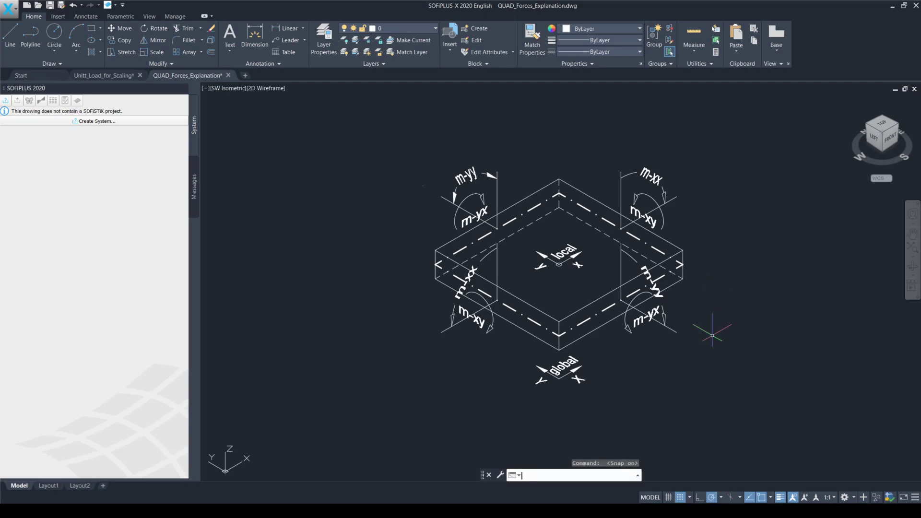
pyautogui.press('F9')
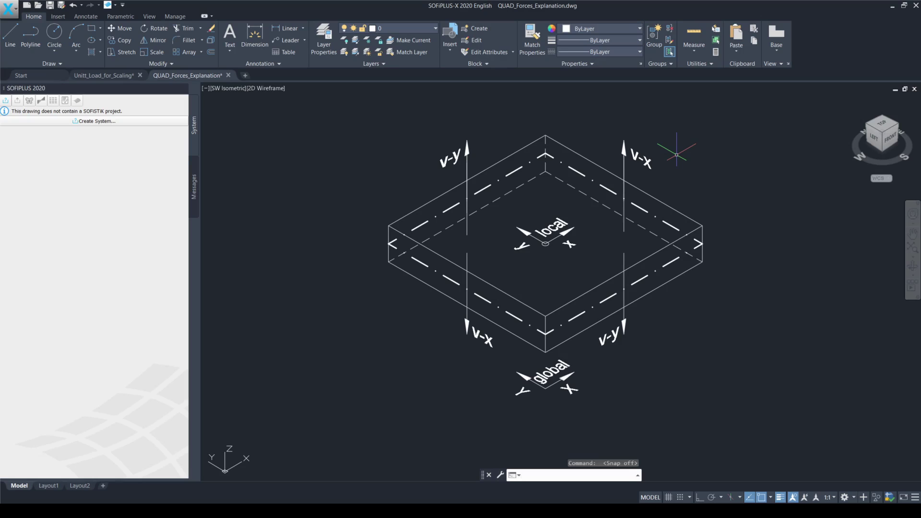
pyautogui.press('F9')
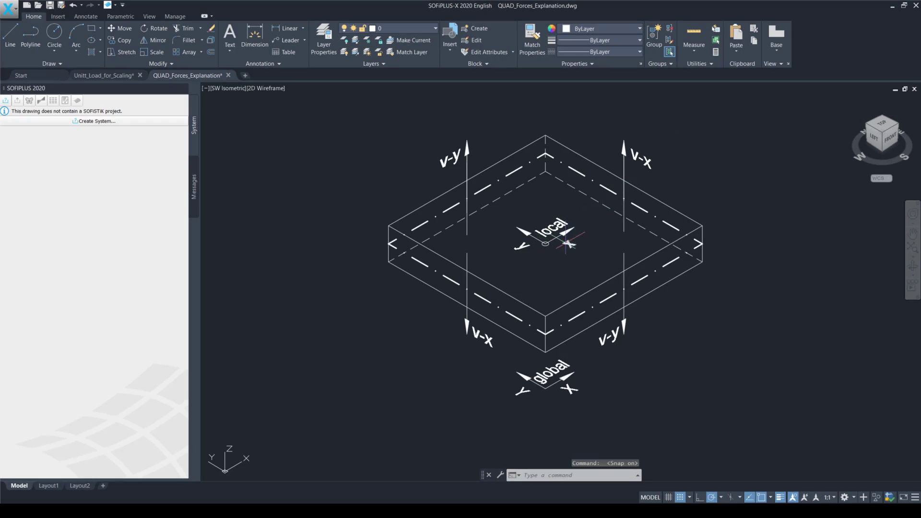
pyautogui.press('F10')
pyautogui.click(601, 231)
pyautogui.press('F9')
pyautogui.click(573, 212)
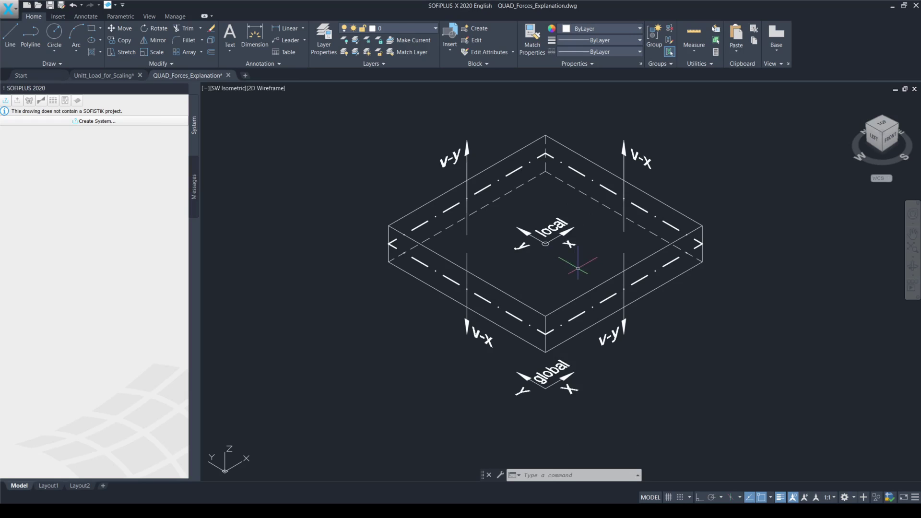
pyautogui.press('F9')
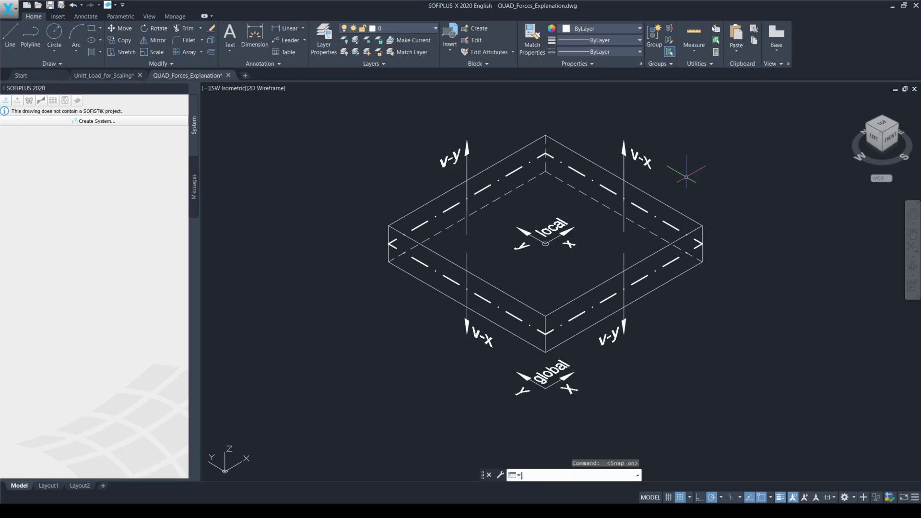
pyautogui.press('F9')
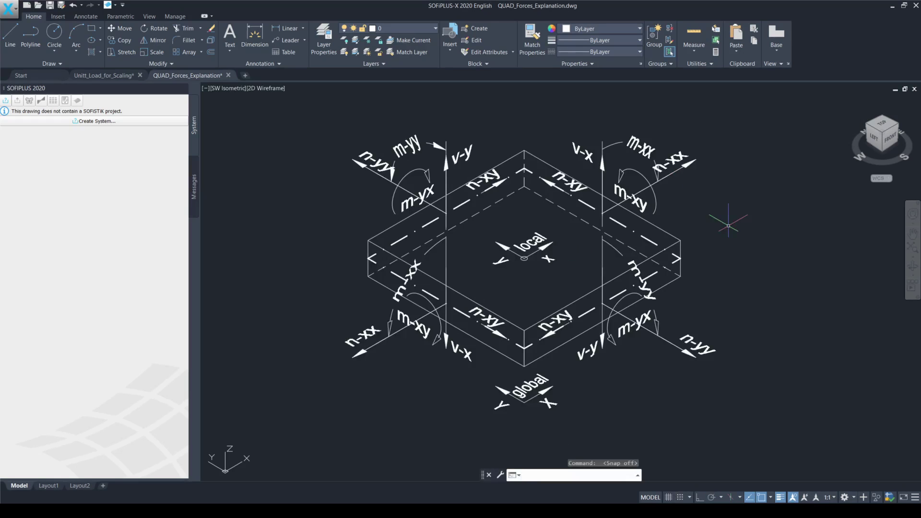
pyautogui.press('F9')
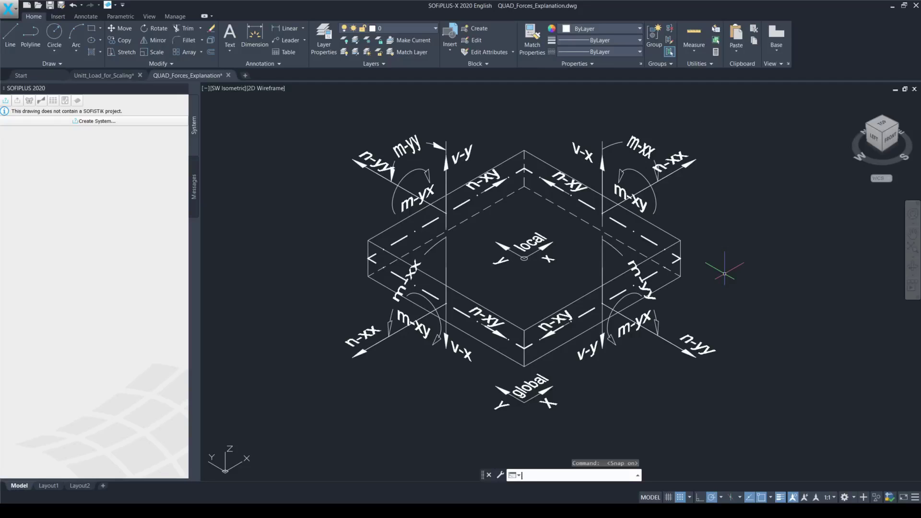
pyautogui.press('F10')
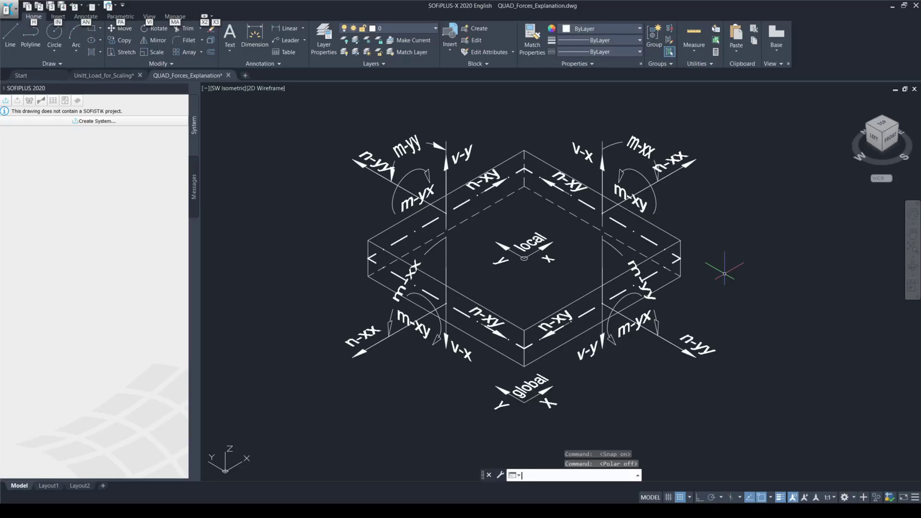
pyautogui.press('F9')
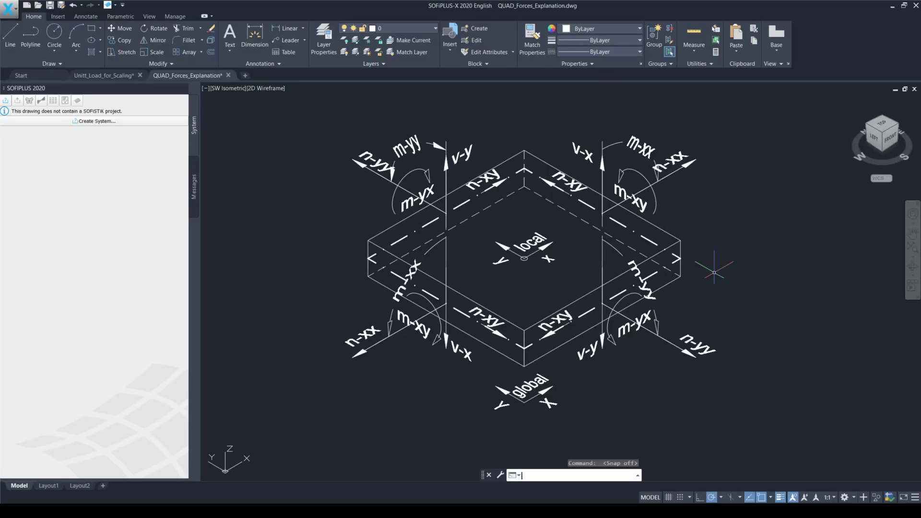
pyautogui.press('F9')
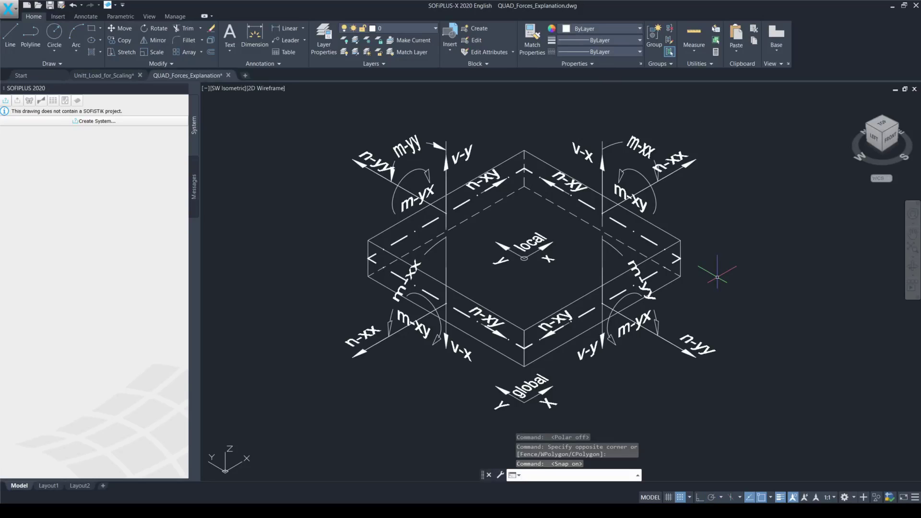
# Switch to the Unitt_Load_for_Scaling drawing and examine the structural area, its local axes and the spring-supported corner points.
pyautogui.hotkey('ctrl', 'Tab')
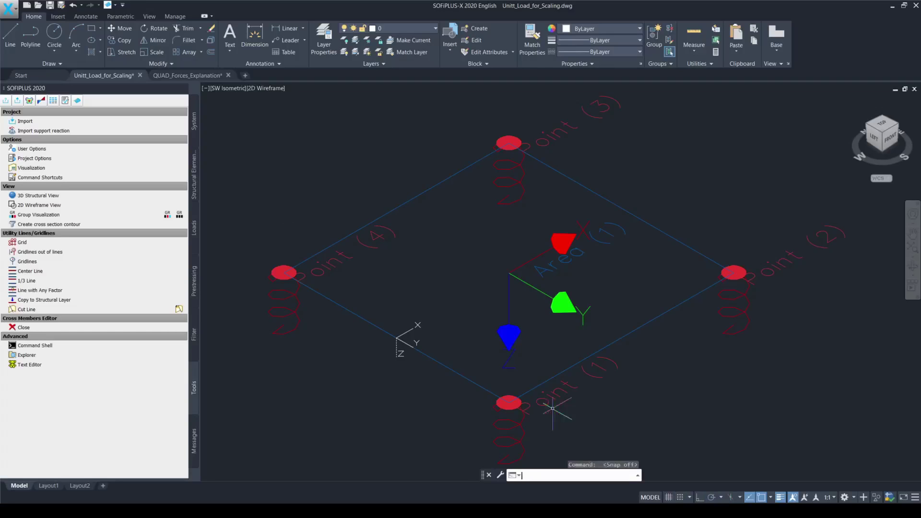
pyautogui.press('F9')
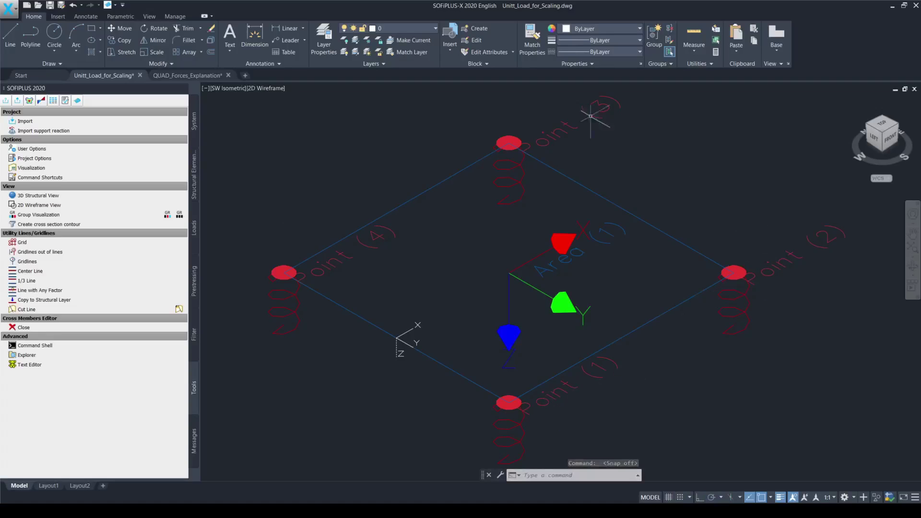
pyautogui.press('F9')
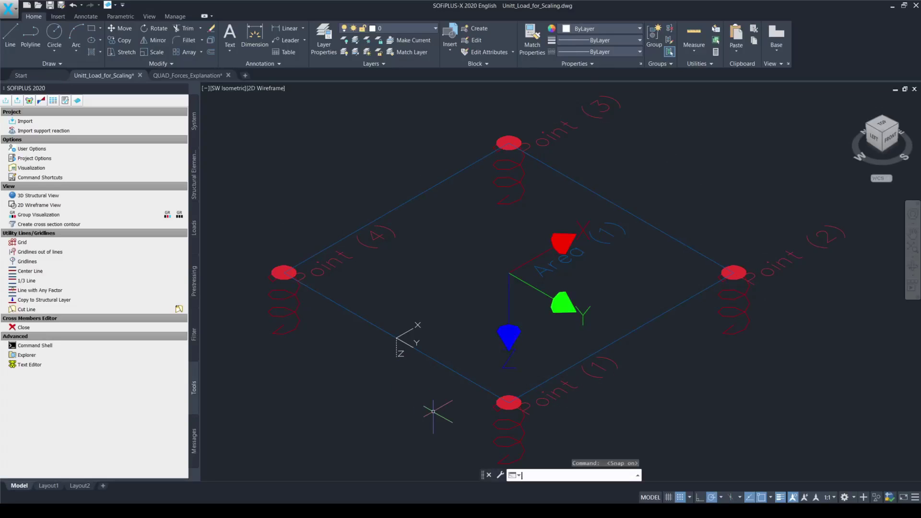
pyautogui.click(421, 412)
pyautogui.press('F9')
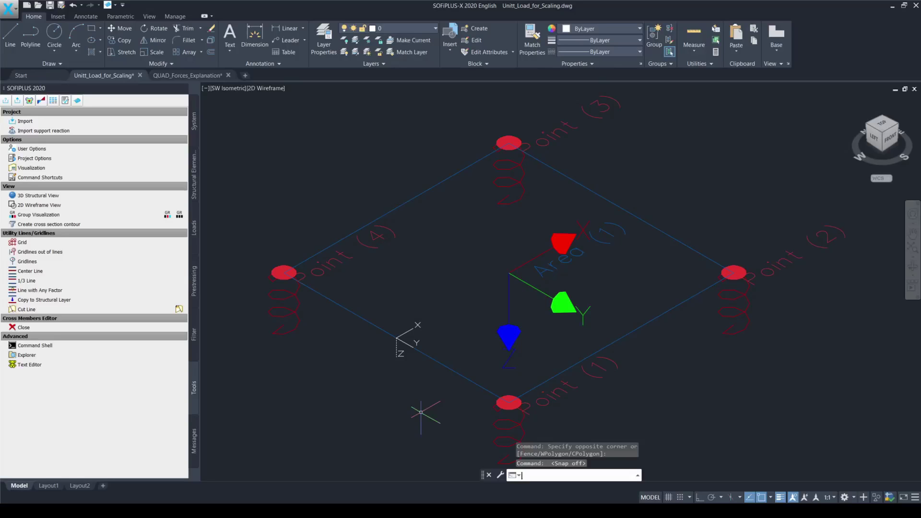
pyautogui.press('F10')
pyautogui.press('F9')
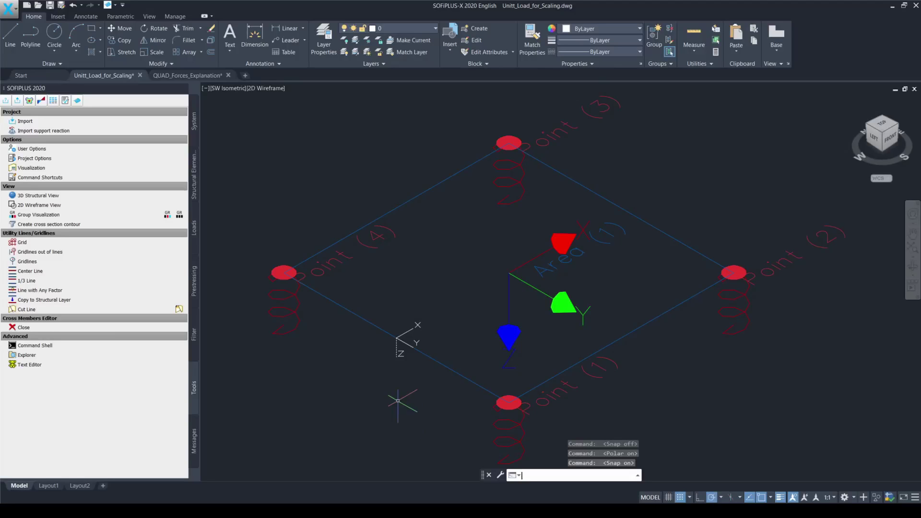
pyautogui.press('F10')
pyautogui.press('F9')
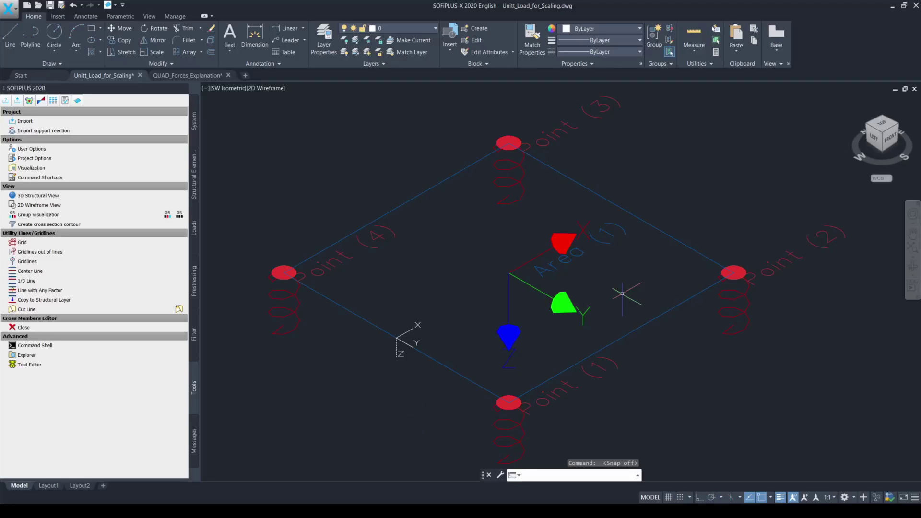
# Review the general, meshing and geometry properties of structural Area (1), leaving them without saving changes.
pyautogui.doubleClick(571, 263)
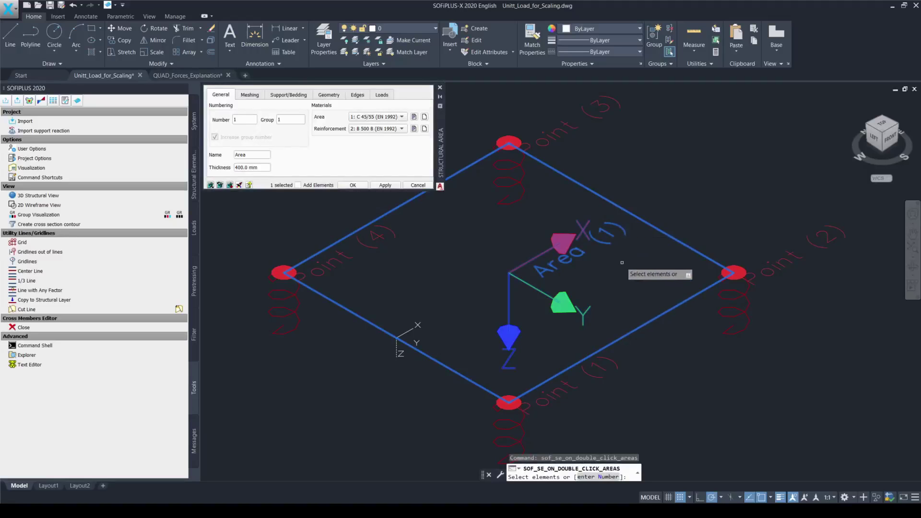
pyautogui.press('F10')
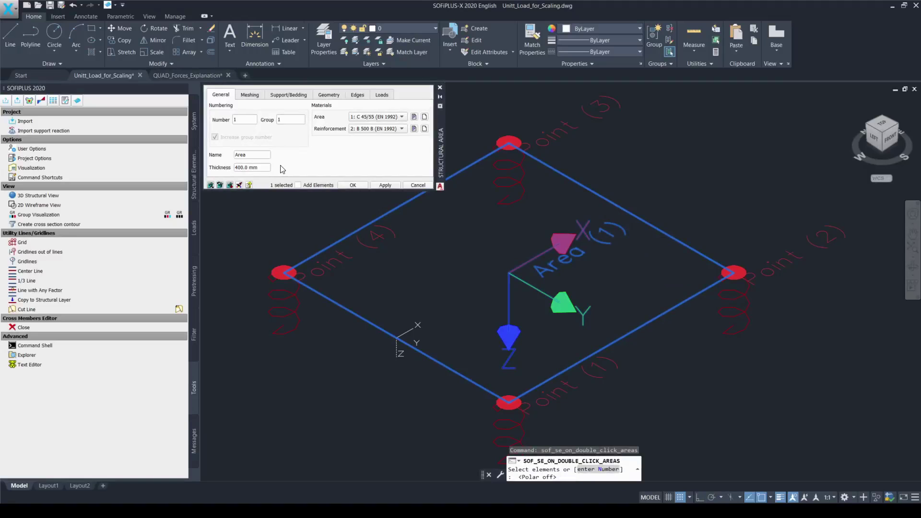
pyautogui.click(255, 99)
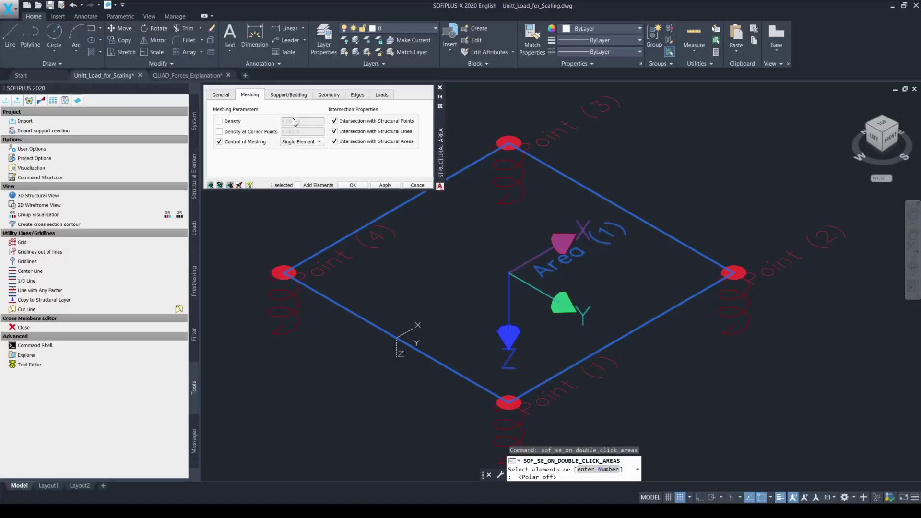
pyautogui.click(335, 101)
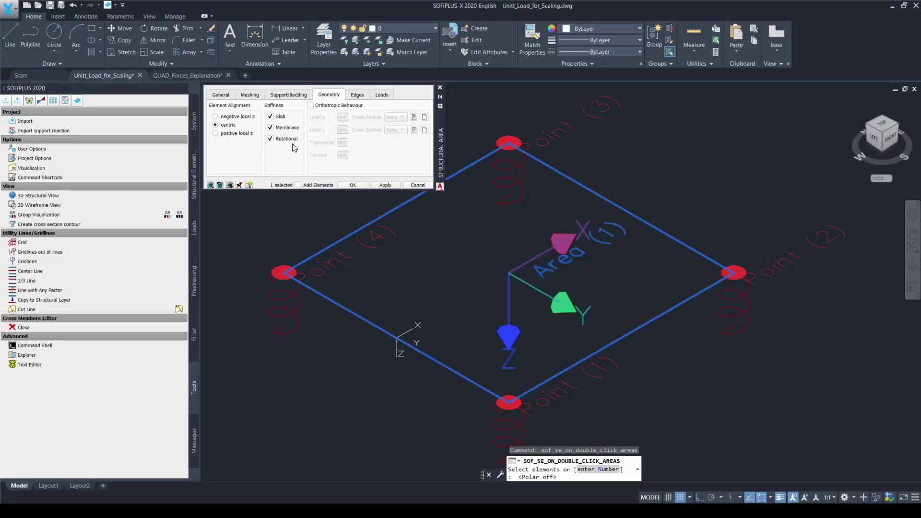
pyautogui.click(417, 185)
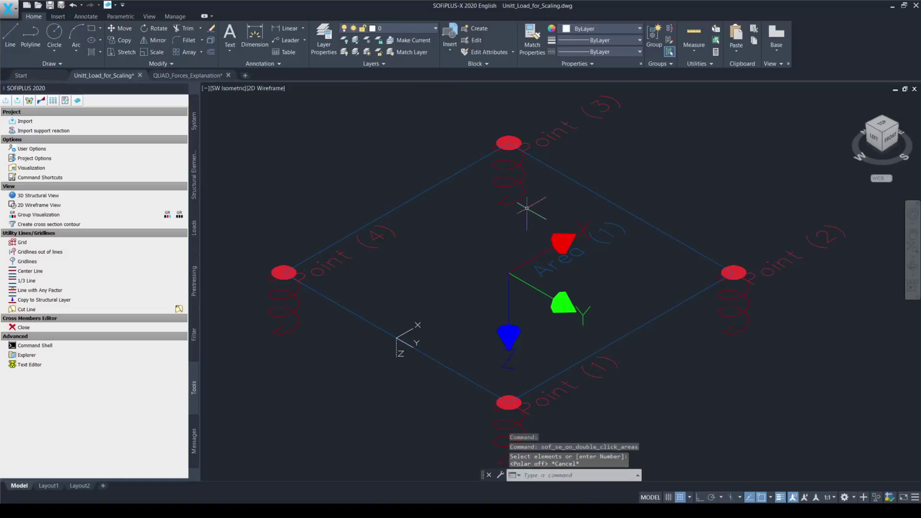
pyautogui.press('F10')
pyautogui.press('F9')
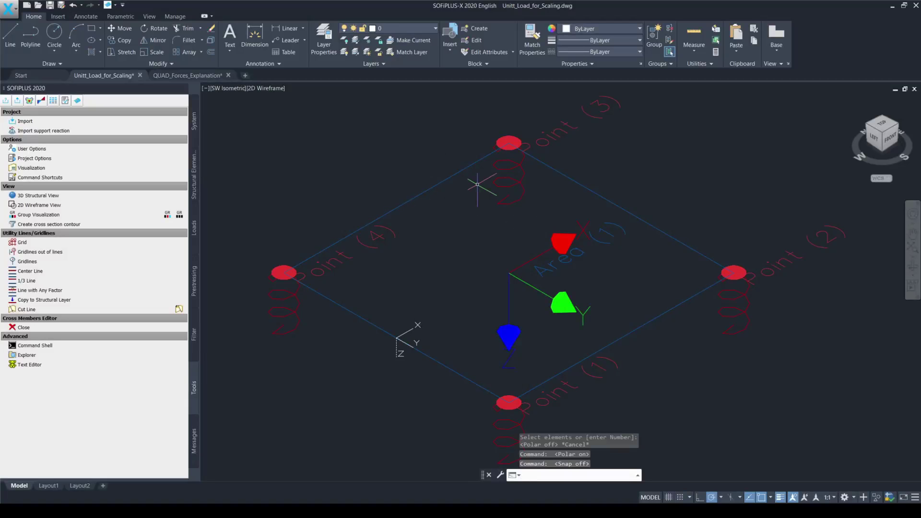
pyautogui.press('F10')
pyautogui.press('F9')
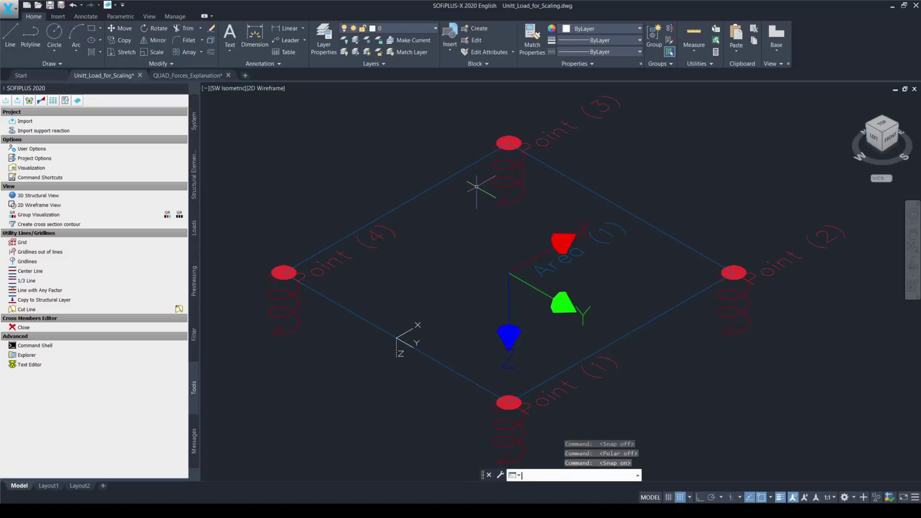
# Open the properties of structural Point (3) and review its spring's direction, reference area, axial stiffness and transverse stiffness.
pyautogui.click(509, 189)
pyautogui.doubleClick(509, 189)
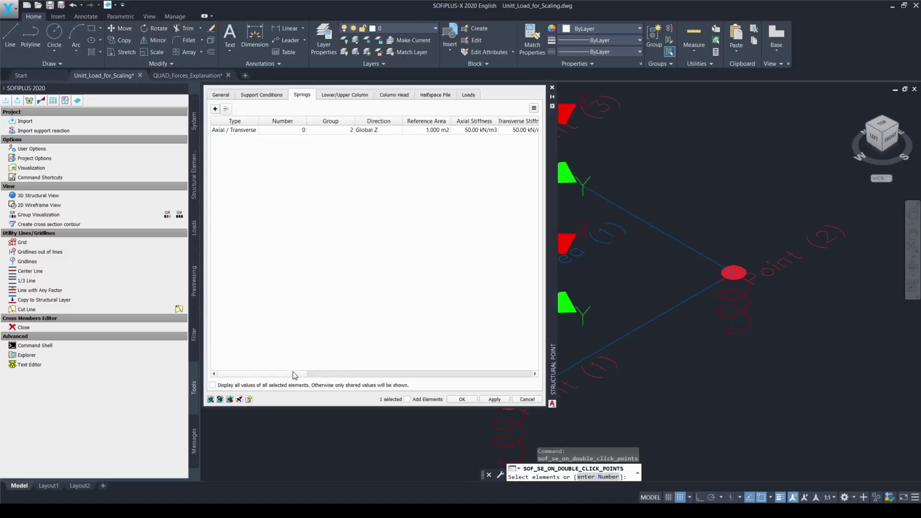
pyautogui.moveTo(295, 379); pyautogui.dragTo(333, 379)
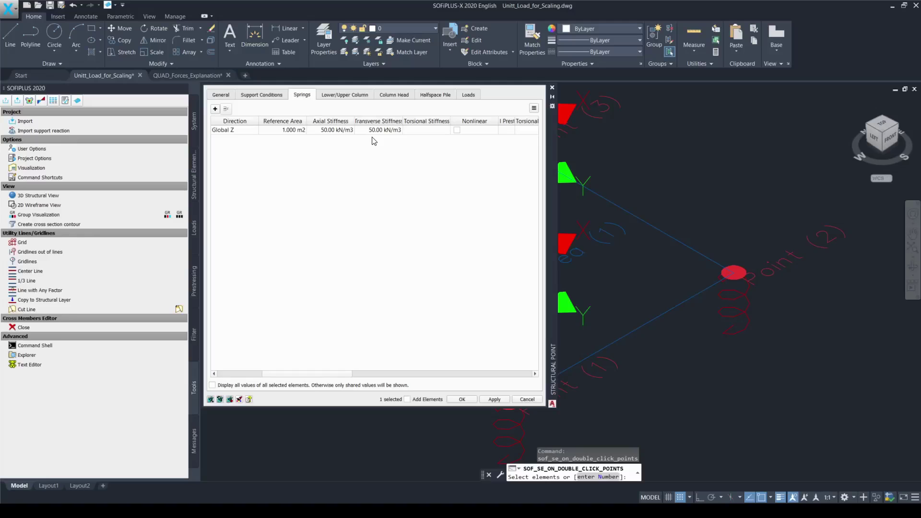
pyautogui.press('F3')
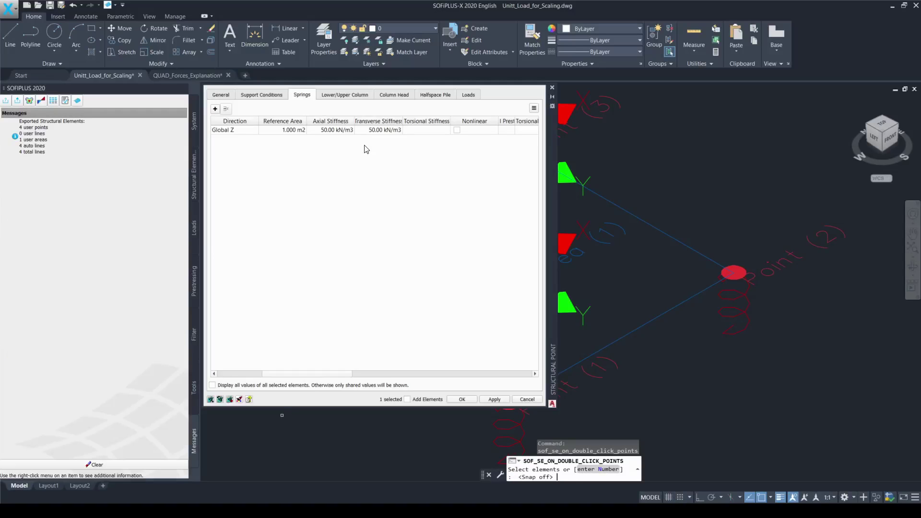
pyautogui.press('F10')
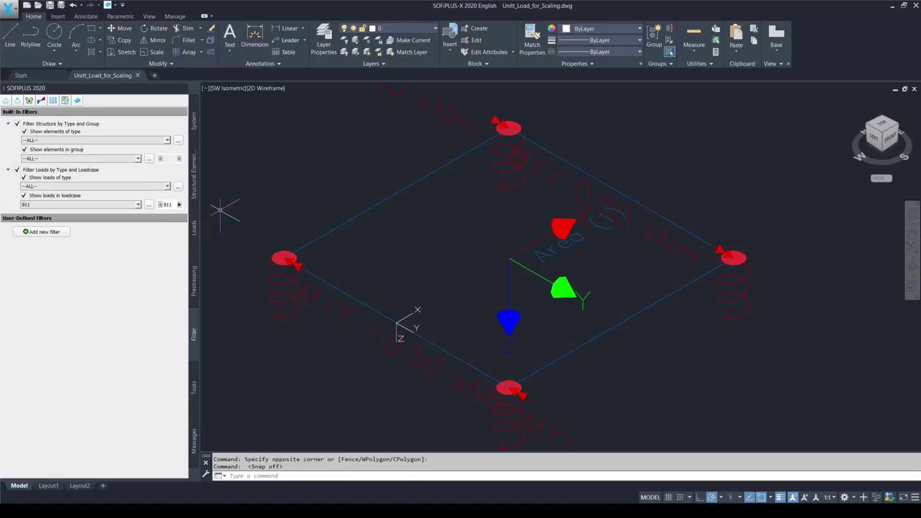
# Examine the directions and signs of the MYY unit moments applied at the corner points in load case 911.
pyautogui.press('F10')
pyautogui.press('F9')
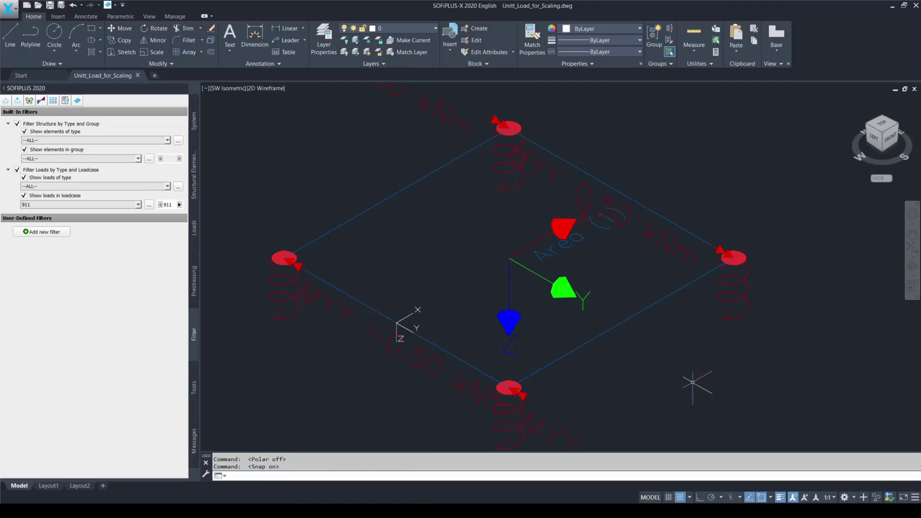
pyautogui.click(693, 383)
pyautogui.press('F9')
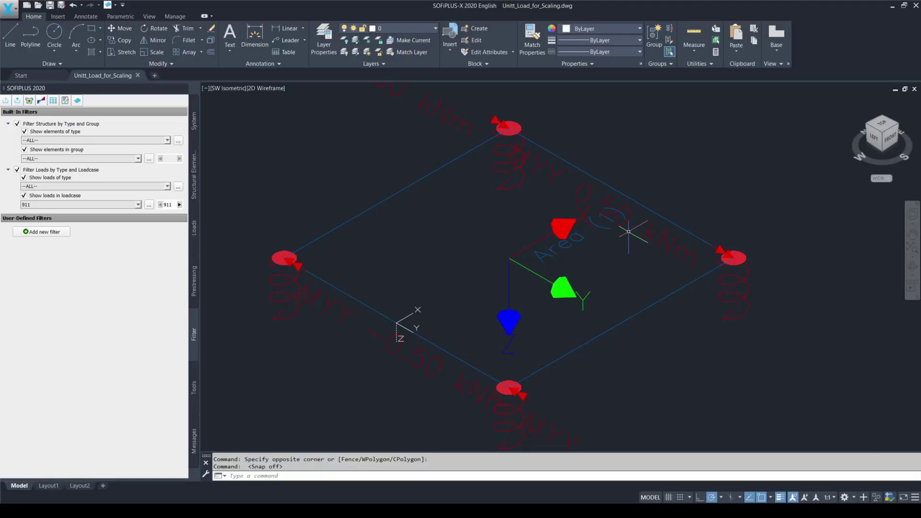
pyautogui.press('F10')
pyautogui.press('F9')
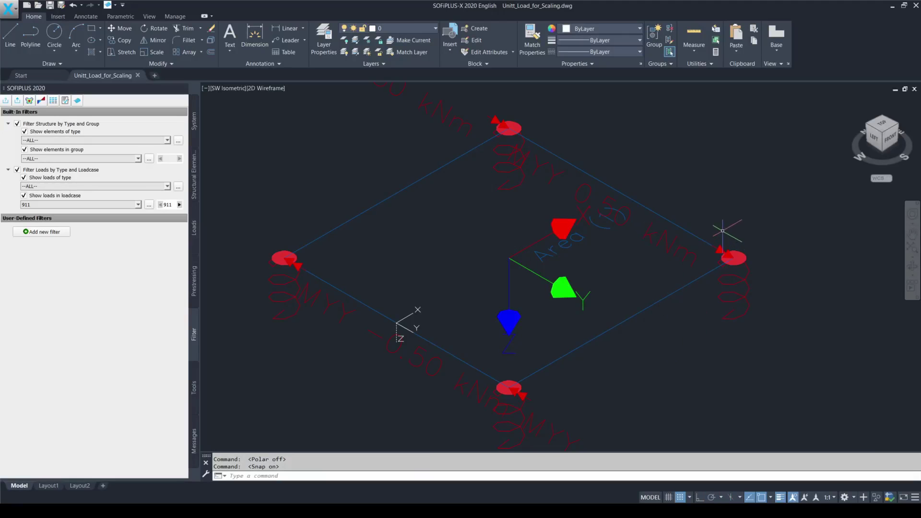
pyautogui.click(722, 230)
pyautogui.press('F9')
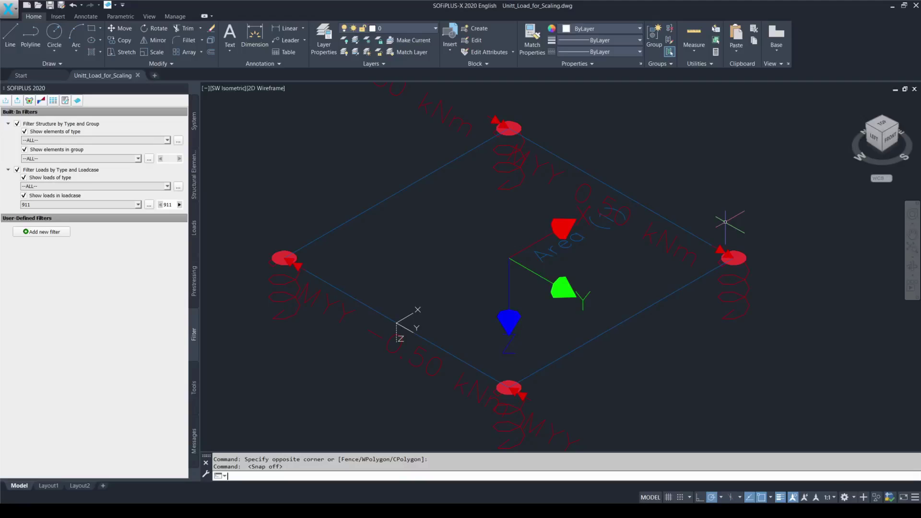
pyautogui.press('F9')
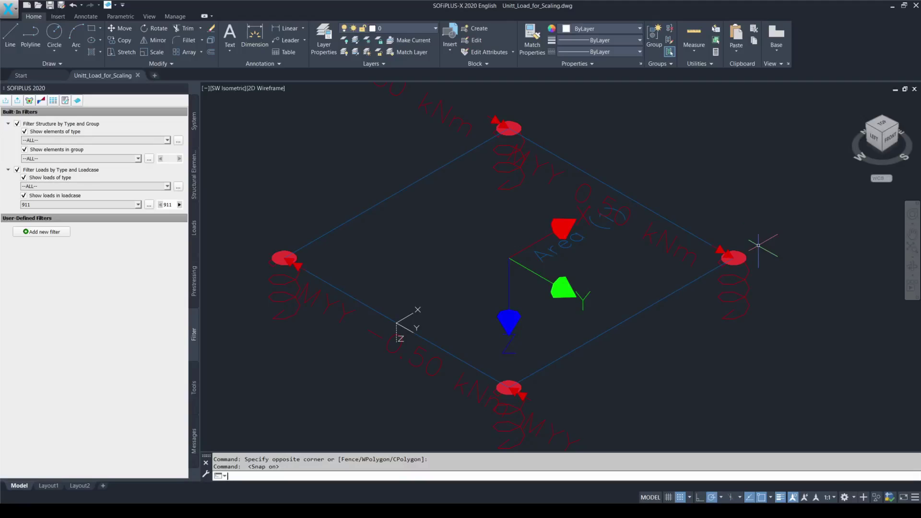
# Display load case 912 and examine the MXX unit moments applied at the area's corner points.
pyautogui.click(180, 204)
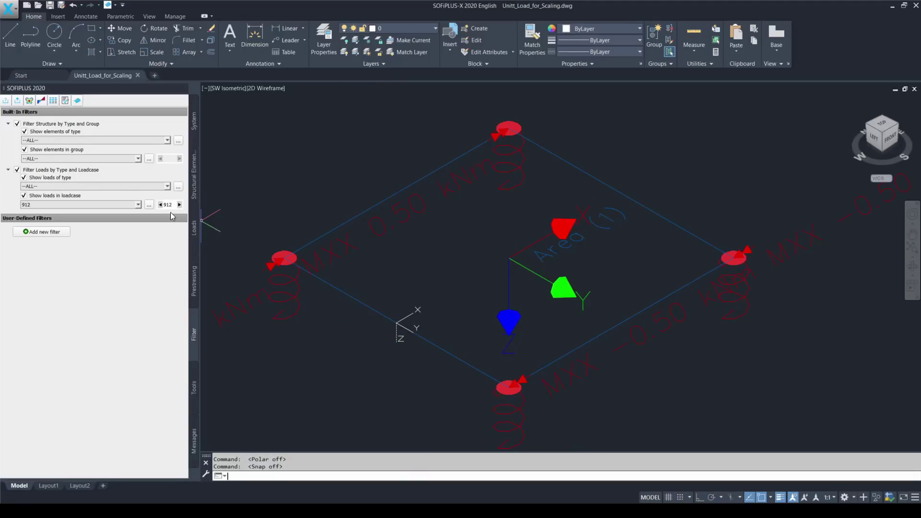
pyautogui.click(260, 224)
pyautogui.press('F9')
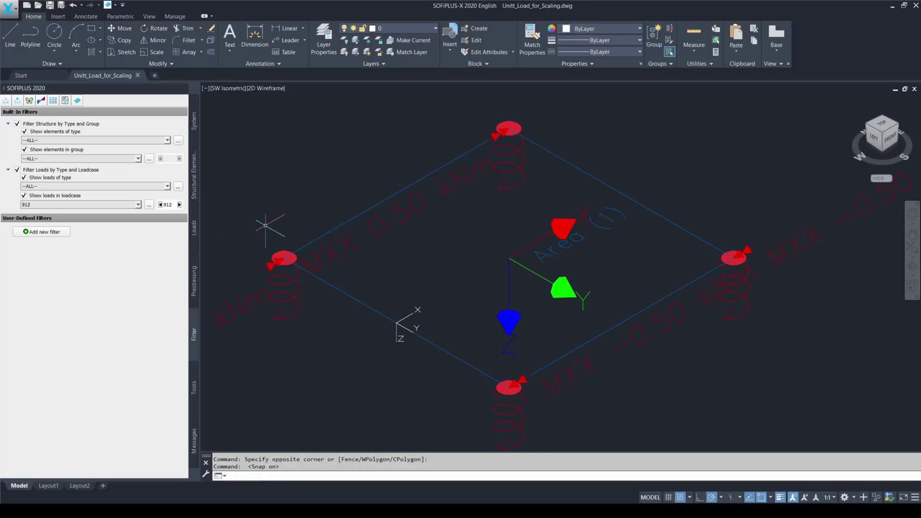
pyautogui.press('F9')
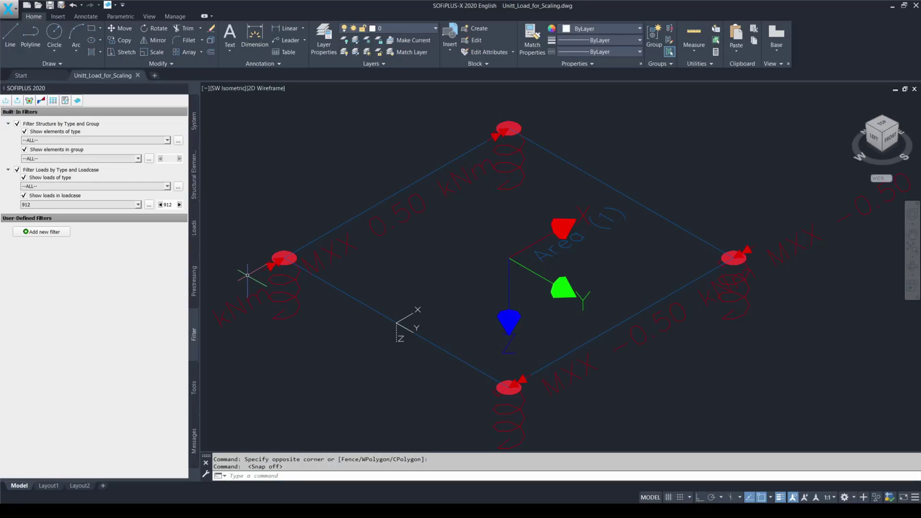
pyautogui.press('F9')
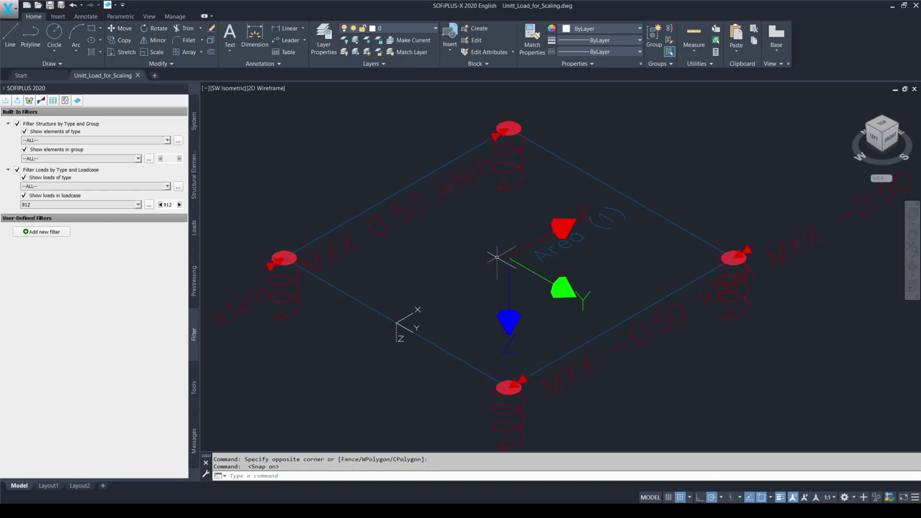
pyautogui.press('F9')
# Display load case 913 and examine the combined MXX and MYY moments applied at the area's corner points.
pyautogui.click(179, 204)
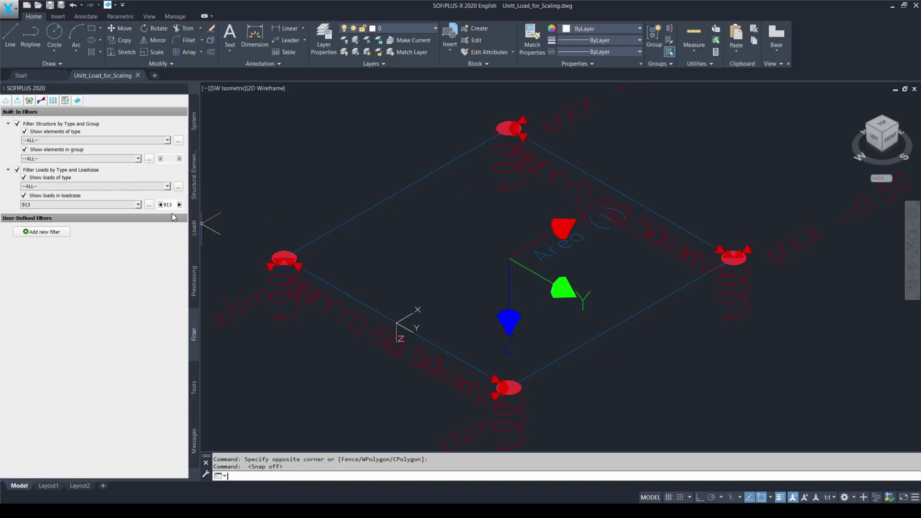
pyautogui.press('F10')
pyautogui.press('F9')
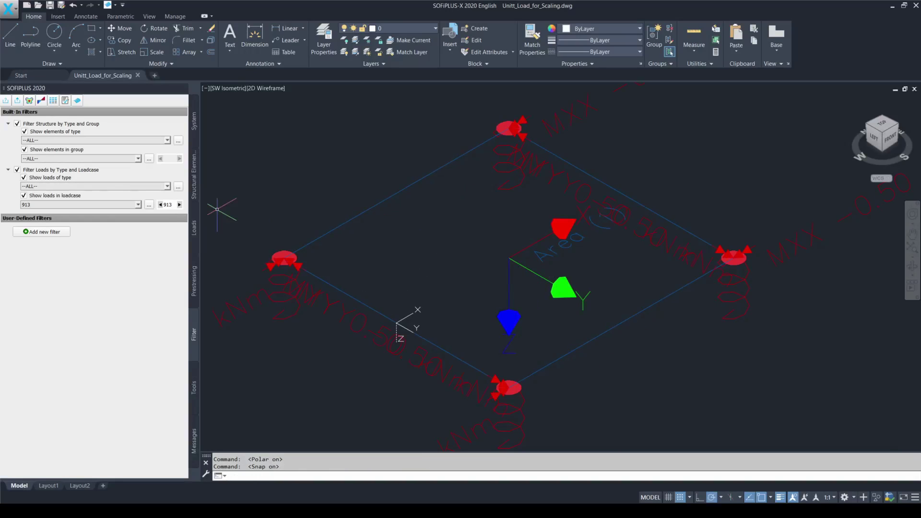
pyautogui.click(469, 122)
pyautogui.press('F9')
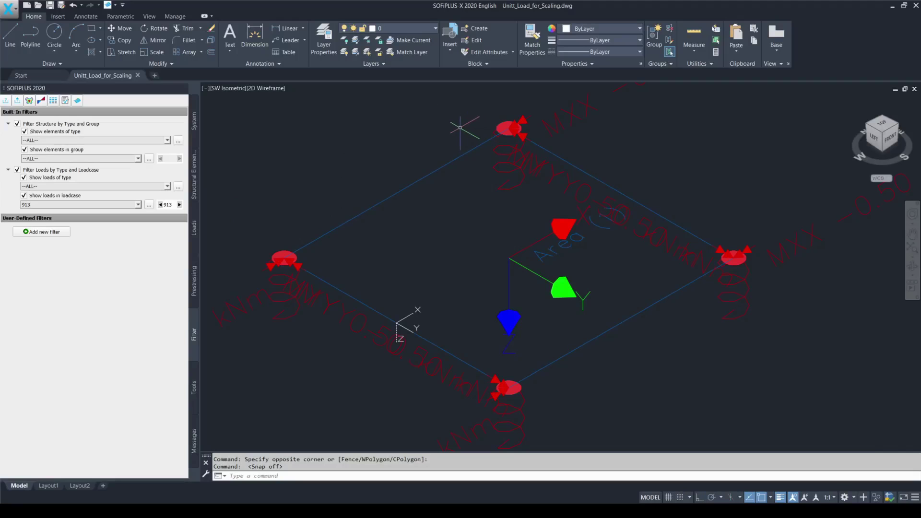
pyautogui.press('F9')
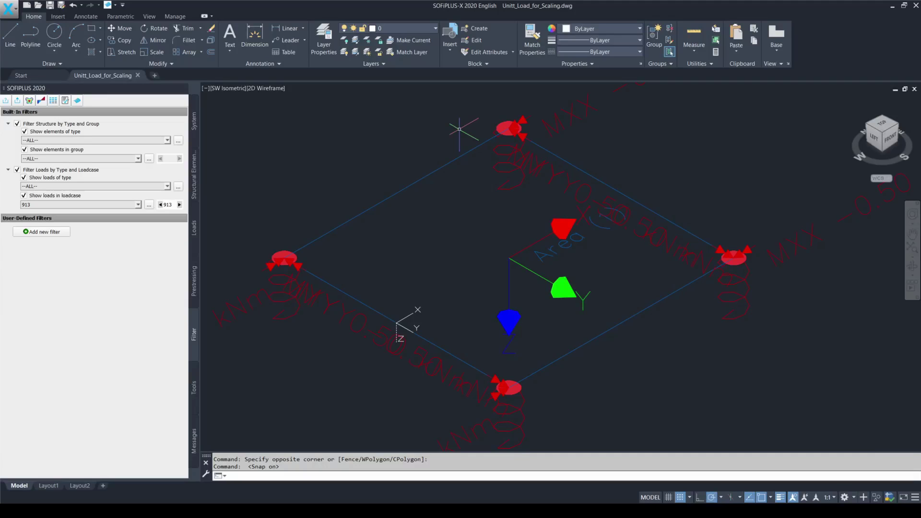
pyautogui.press('F9')
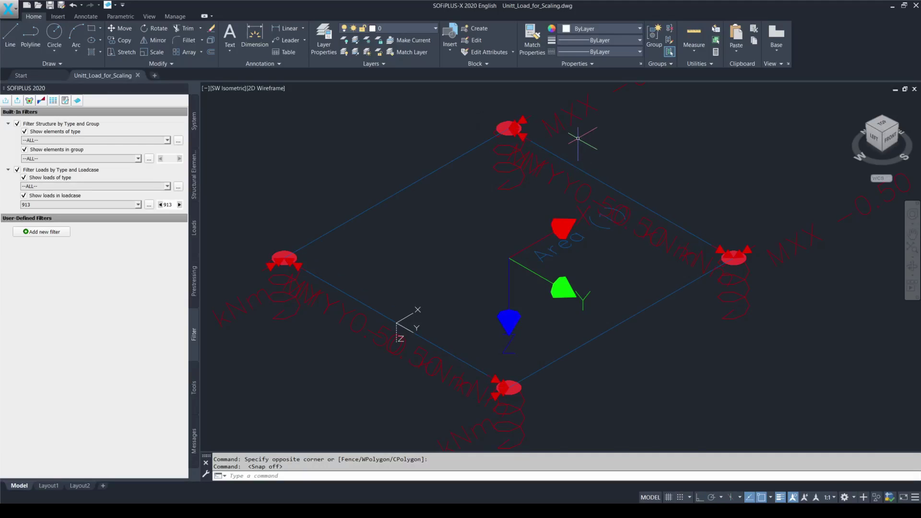
pyautogui.press('F10')
pyautogui.press('F9')
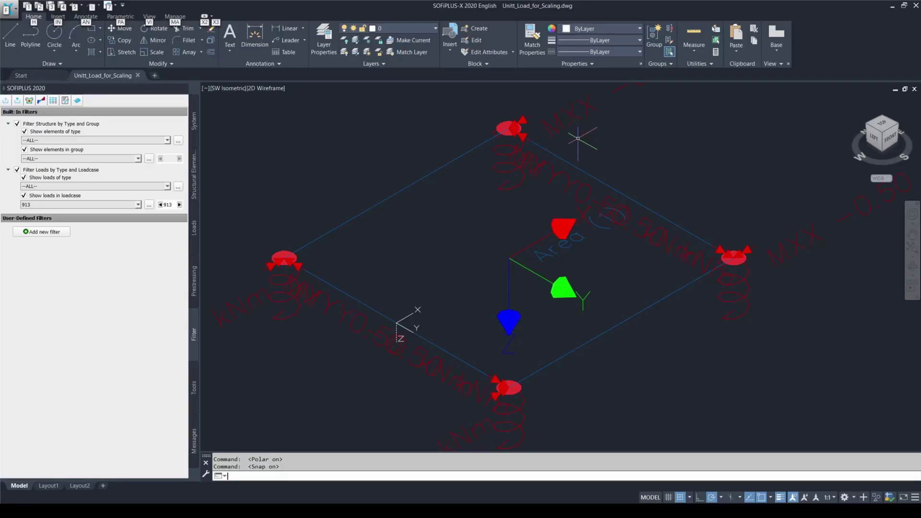
pyautogui.click(578, 138)
pyautogui.press('F9')
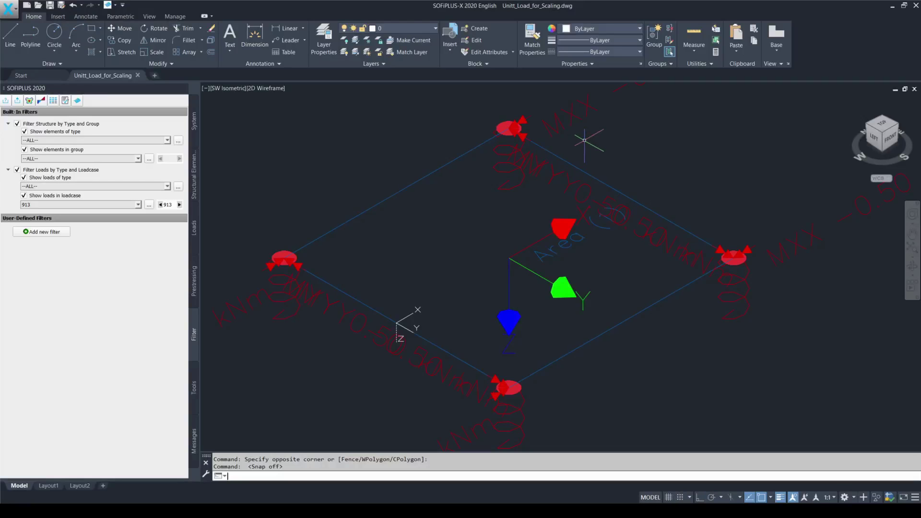
pyautogui.press('F9')
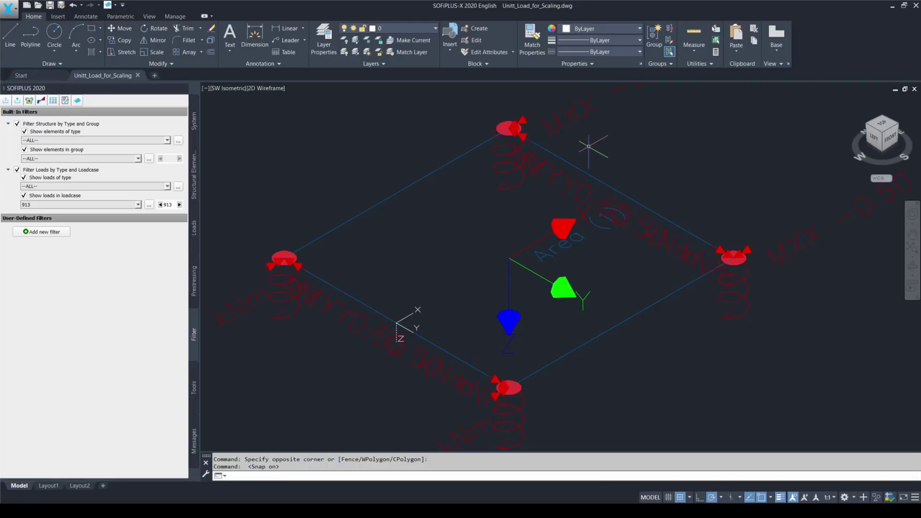
pyautogui.press('F9')
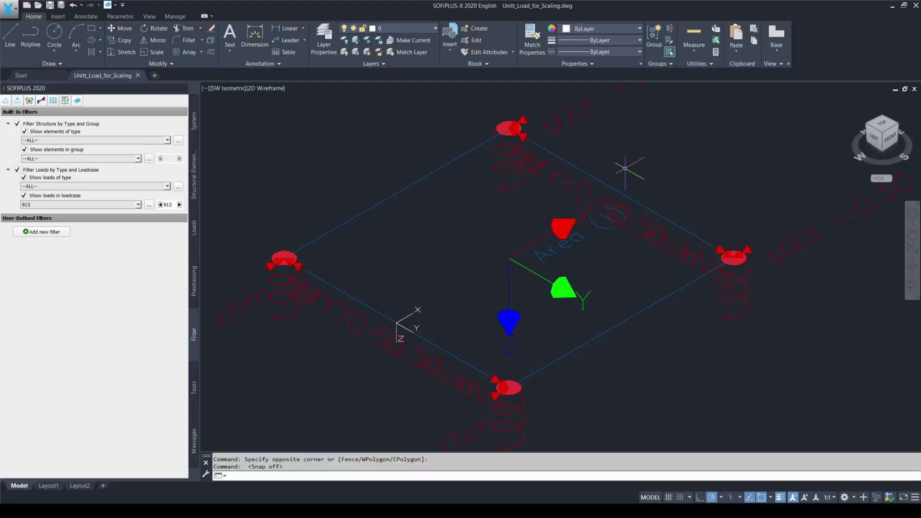
pyautogui.press('F9')
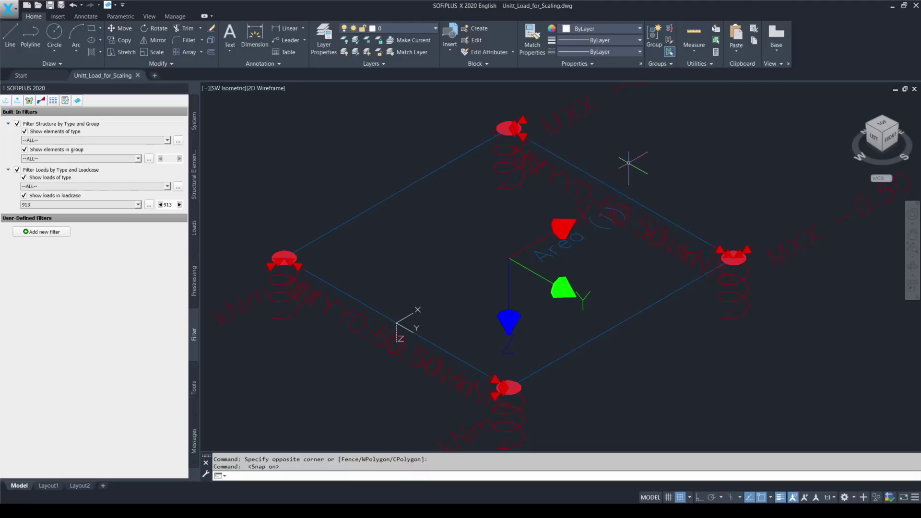
pyautogui.press('F10')
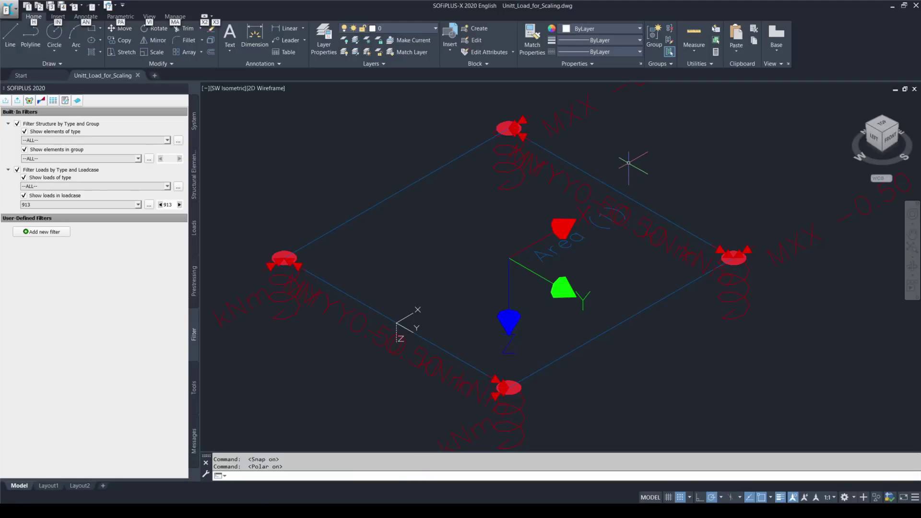
pyautogui.click(628, 163)
pyautogui.press('F9')
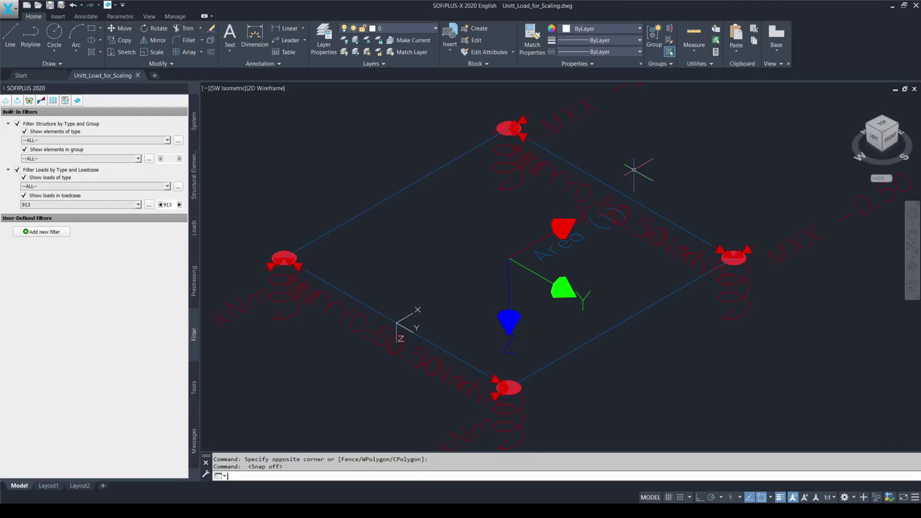
pyautogui.press('F9')
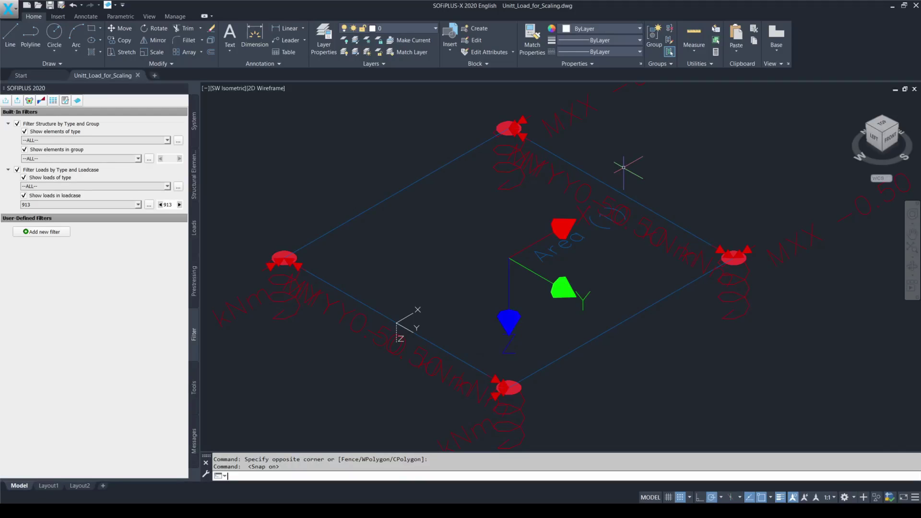
pyautogui.press('F9')
# Display load cases 921 and 922 in turn and examine the PXX and PYY unit forces at the area's corner points.
pyautogui.click(179, 205)
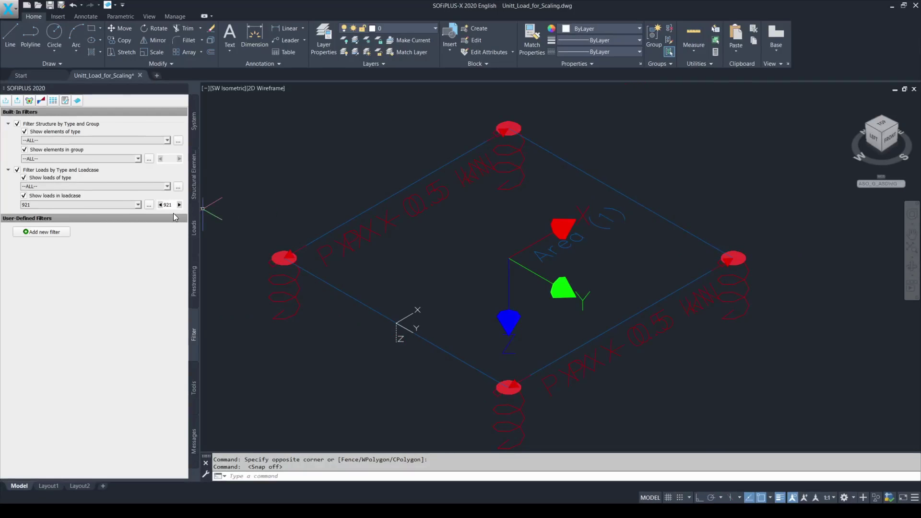
pyautogui.press('Escape')
pyautogui.press('F9')
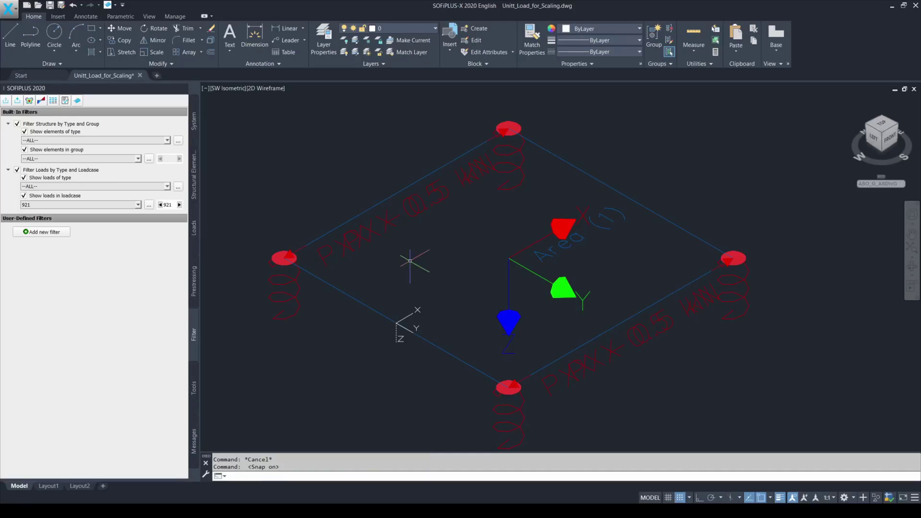
pyautogui.click(410, 260)
pyautogui.press('F9')
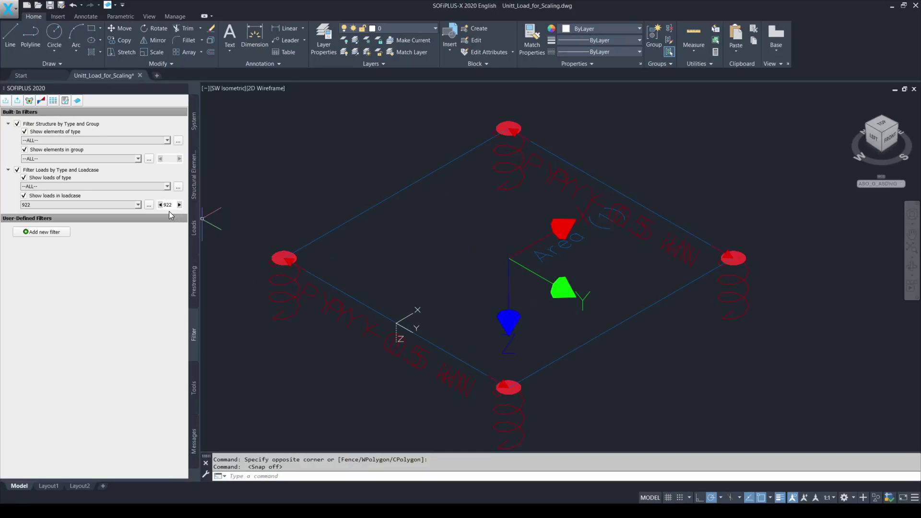
pyautogui.press('F10')
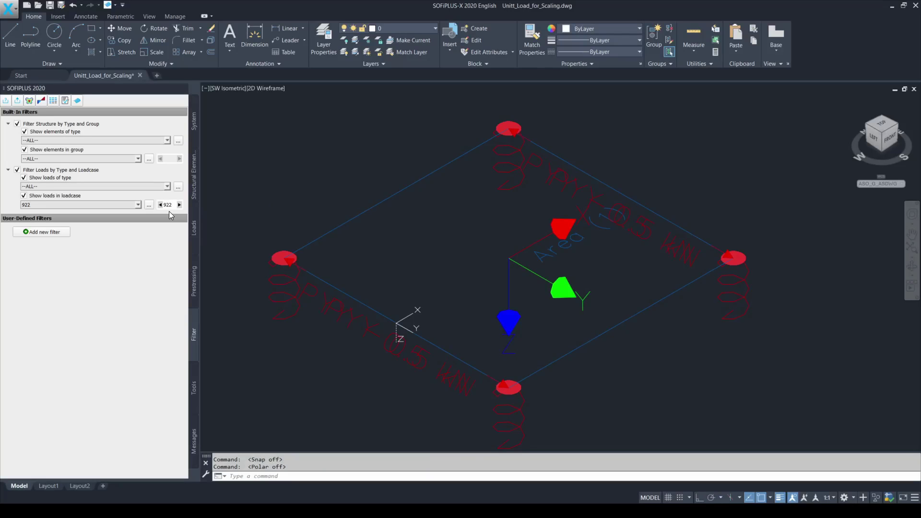
# Display load case 923 and examine the directions and signs of the combined PXX and PYY forces at the corner points.
pyautogui.click(179, 205)
pyautogui.click(464, 215)
pyautogui.press('F9')
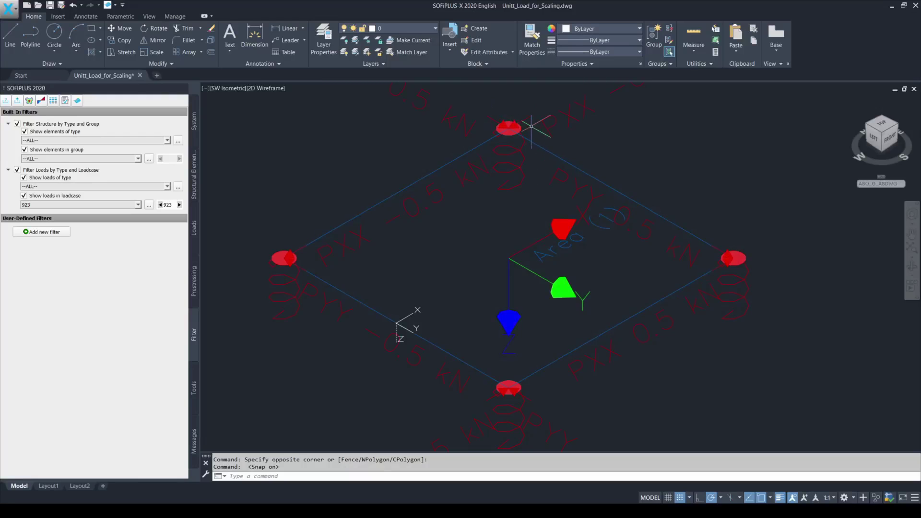
pyautogui.press('F9')
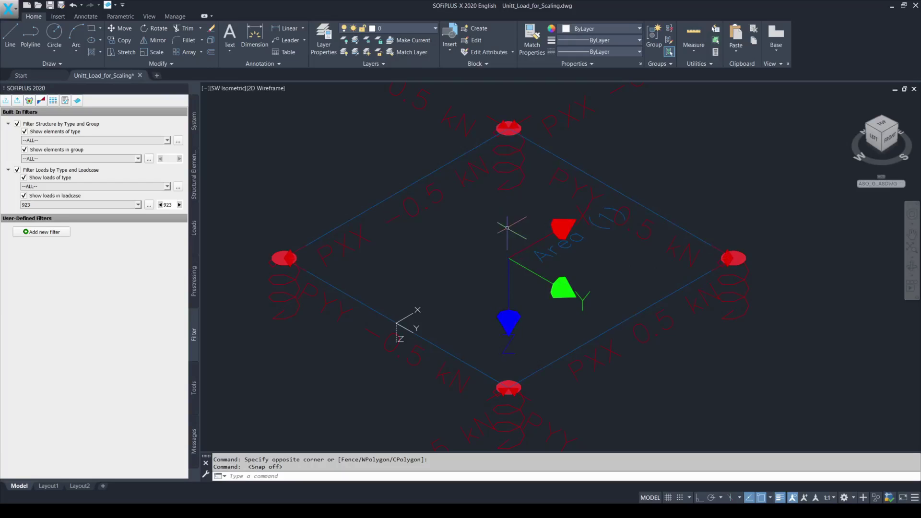
pyautogui.press('F10')
# Display load case 931 and examine the PZZ forces and MYY moments applied at the area's corner points.
pyautogui.click(179, 205)
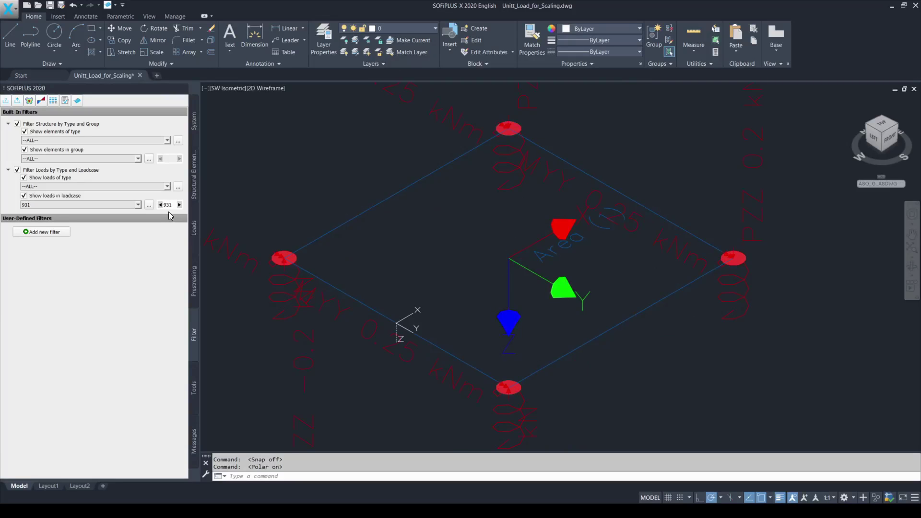
pyautogui.press('F9')
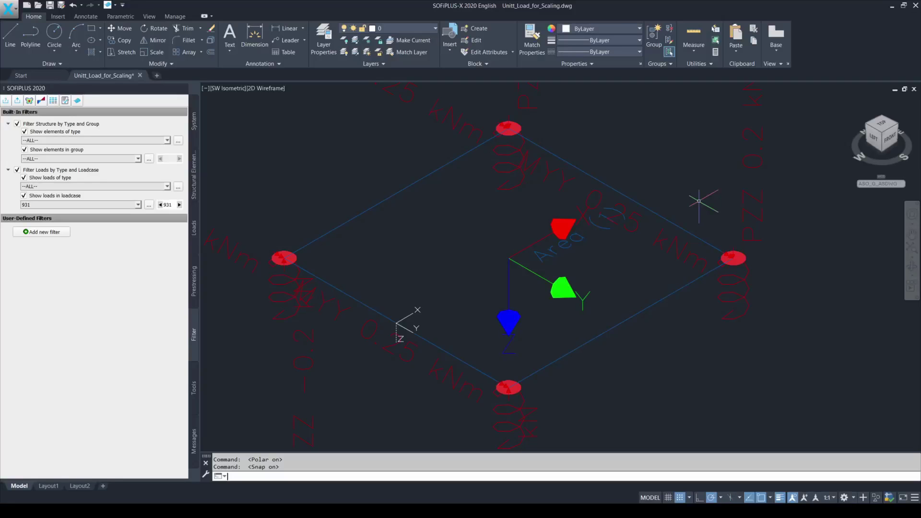
pyautogui.click(699, 202)
pyautogui.press('F9')
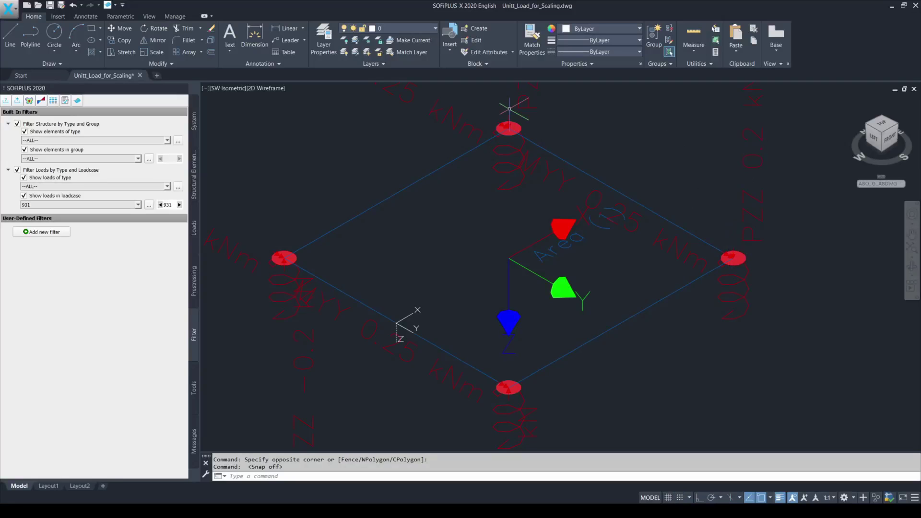
pyautogui.press('F9')
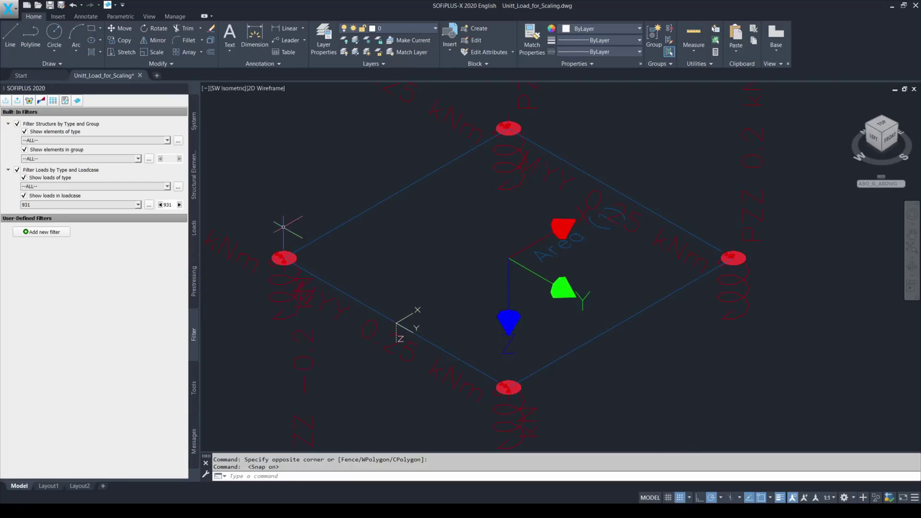
pyautogui.press('F9')
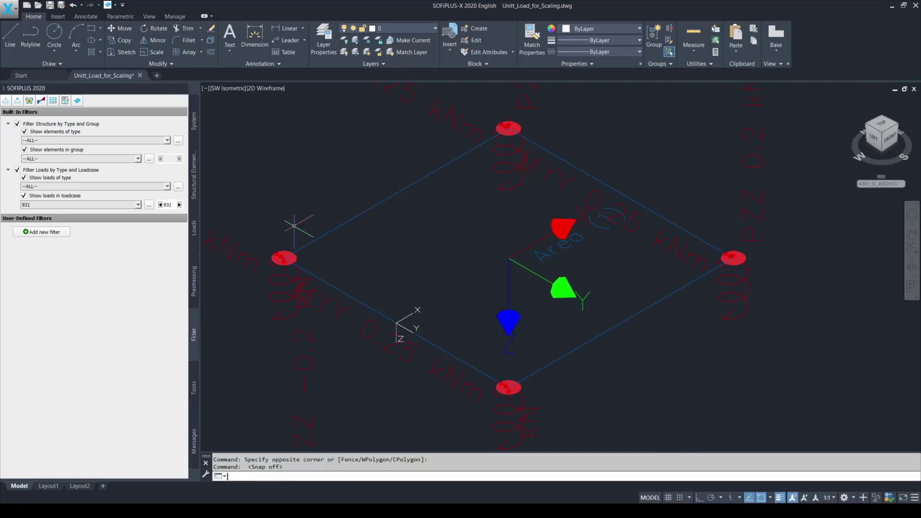
pyautogui.press('F9')
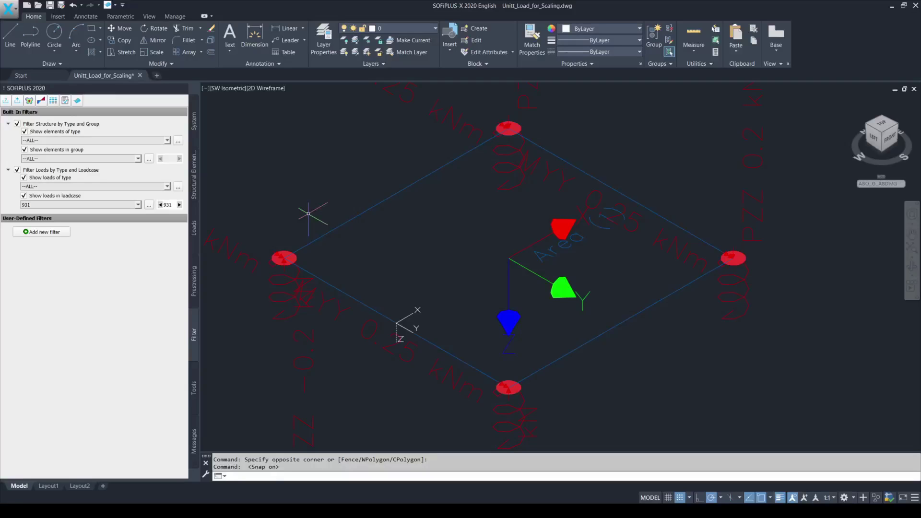
pyautogui.click(493, 122)
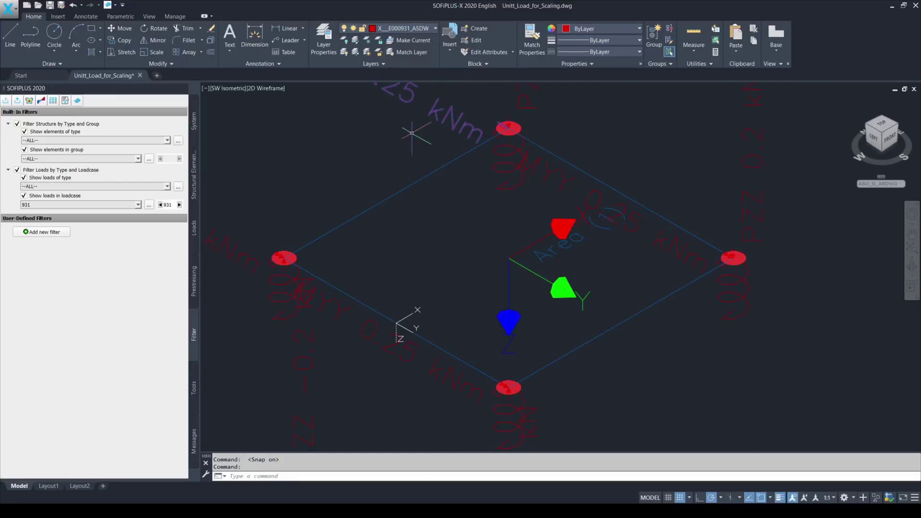
pyautogui.press('Escape')
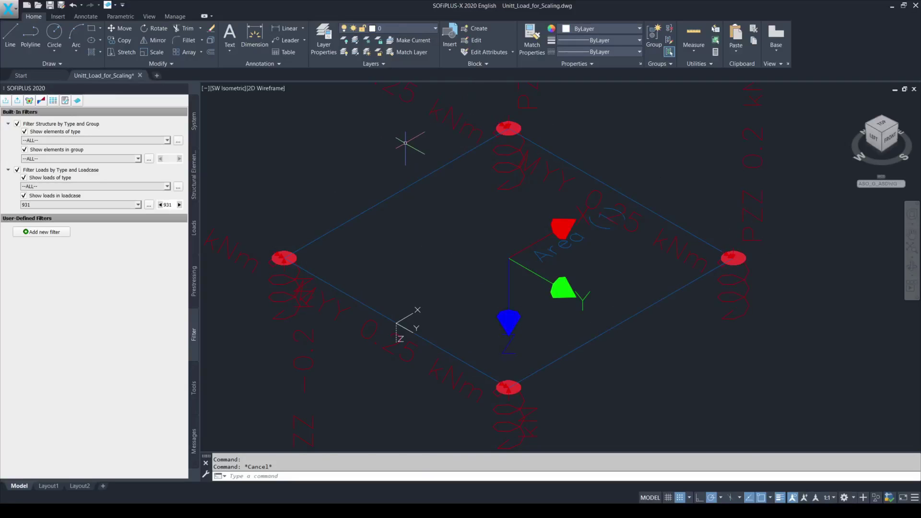
pyautogui.click(405, 143)
pyautogui.press('F9')
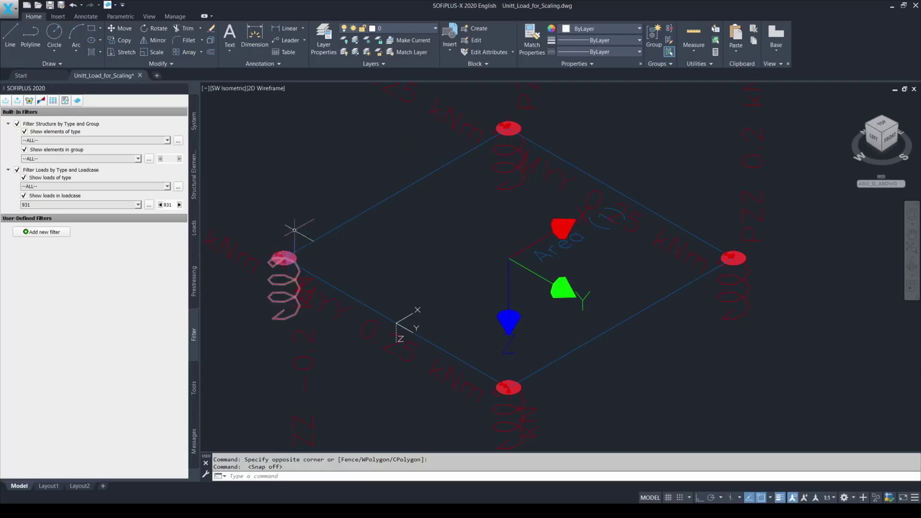
# Display load case 932 and examine the PZZ forces and MXX moments applied at the area's corner points.
pyautogui.press('F9')
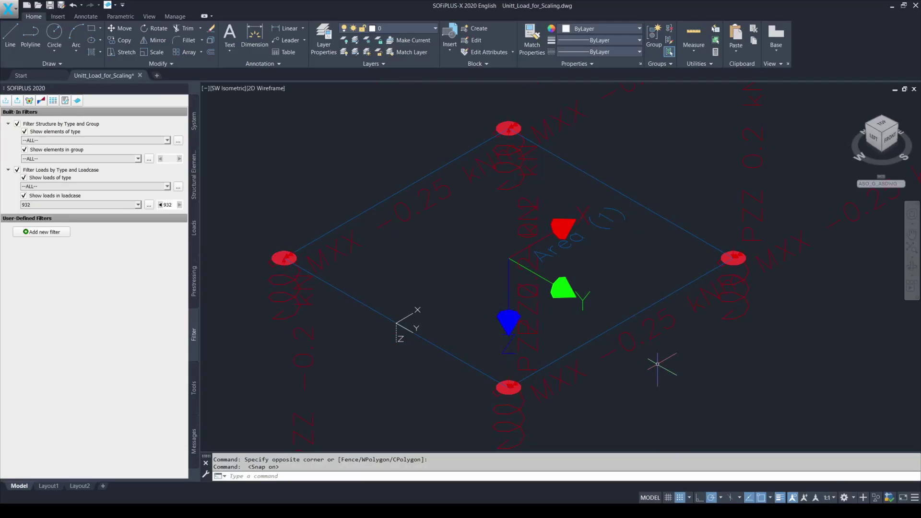
pyautogui.press('F9')
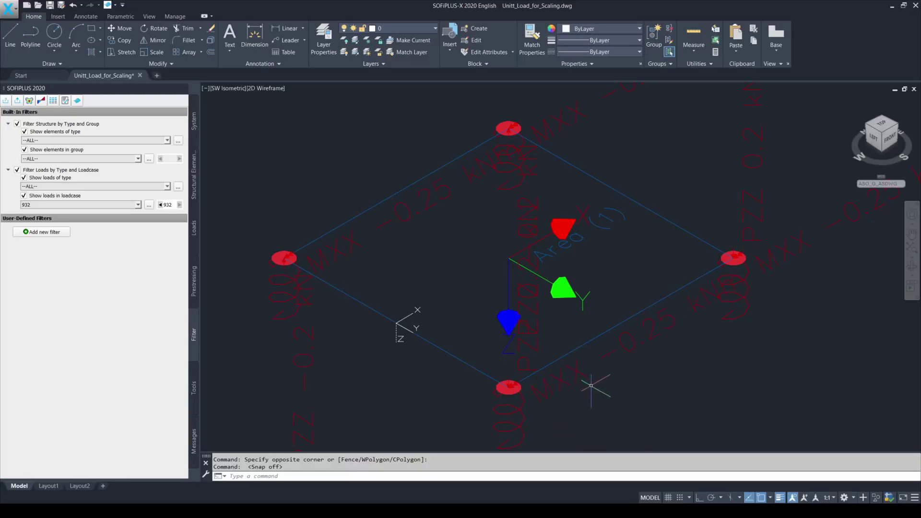
pyautogui.press('F9')
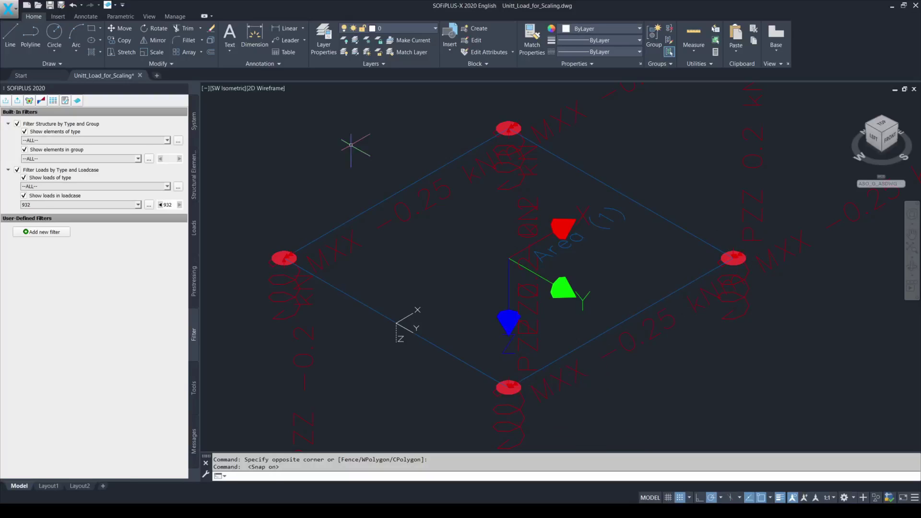
# Switch to SOFiSTiK Structural Desktop, review the load cases selected in the first Linear Analysis task and process it immediately.
pyautogui.click(17, 102)
pyautogui.click(434, 428)
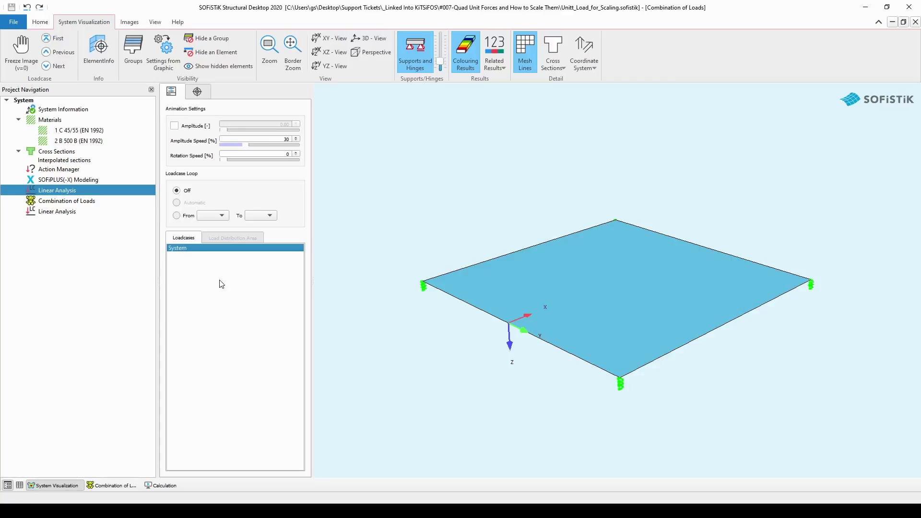
pyautogui.doubleClick(69, 190)
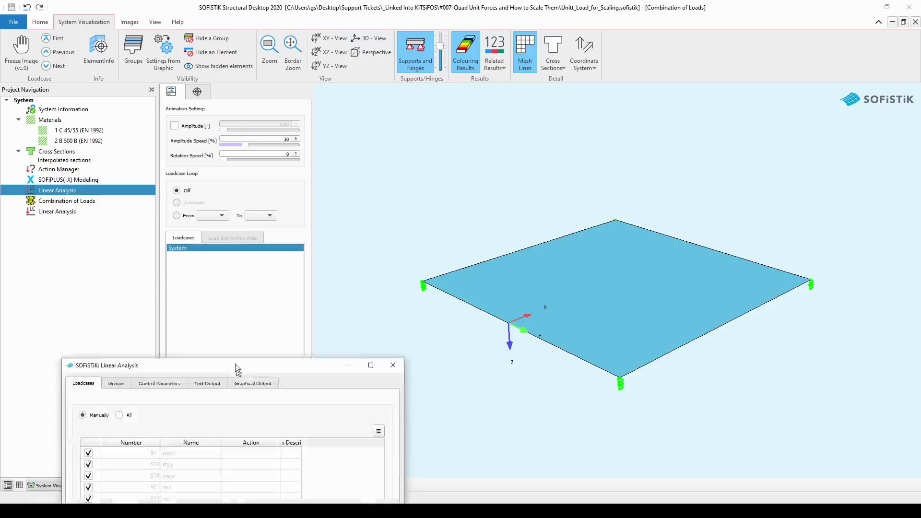
pyautogui.moveTo(236, 369); pyautogui.dragTo(291, 137)
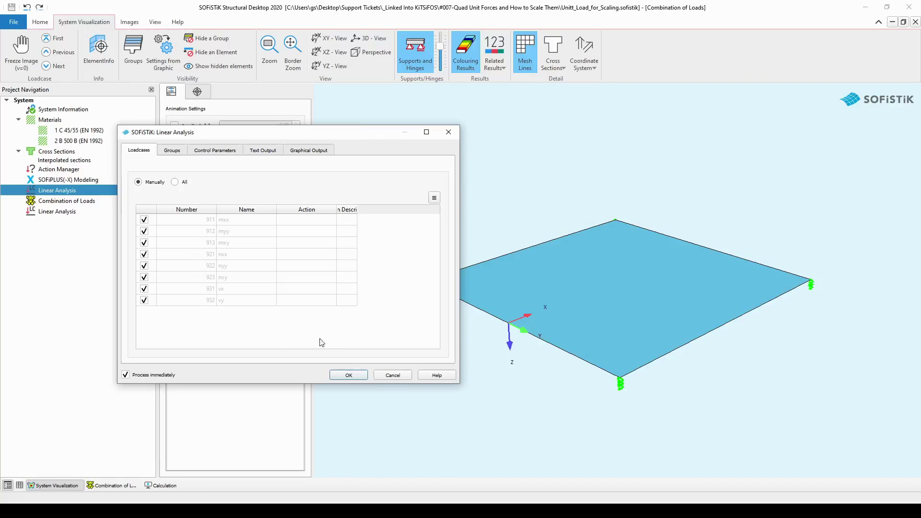
pyautogui.click(348, 375)
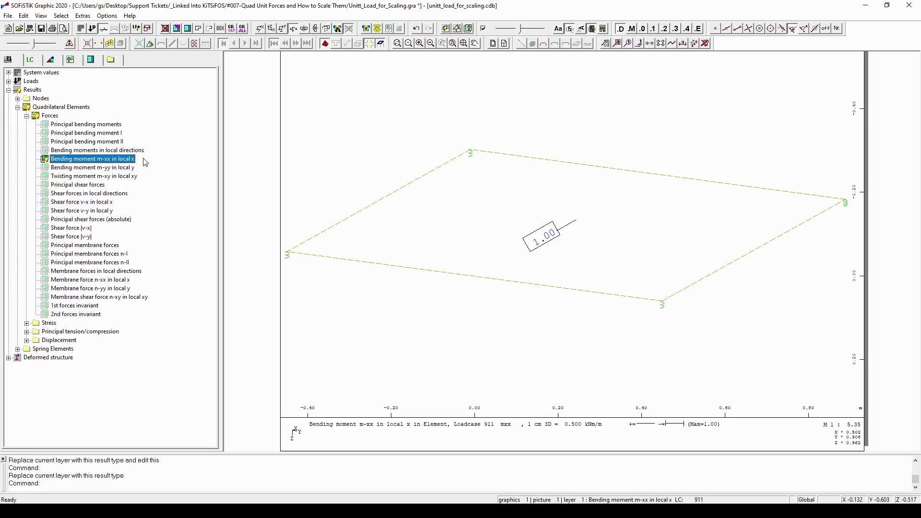
# Display the quadrilateral element's bending moment m-yy in local y and check it for load cases 911 and 912.
pyautogui.press('alt')
pyautogui.click(121, 168)
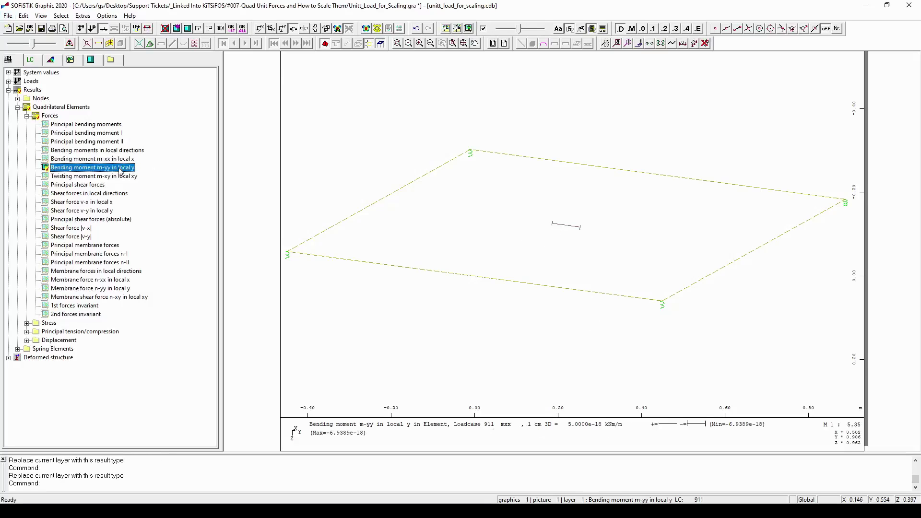
pyautogui.click(31, 60)
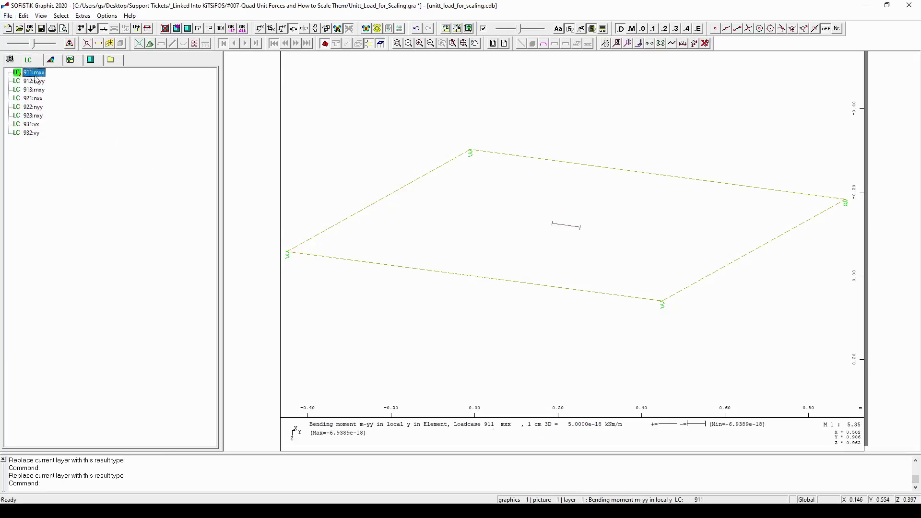
pyautogui.click(36, 82)
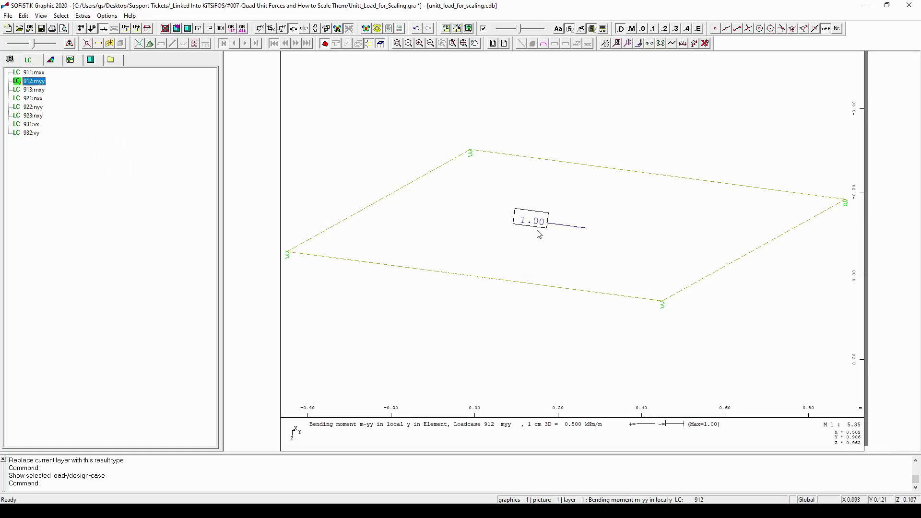
pyautogui.press('alt')
# Display the twisting moment m-xy in local xy for load case 913 as vectors with element values.
pyautogui.click(36, 90)
pyautogui.click(15, 60)
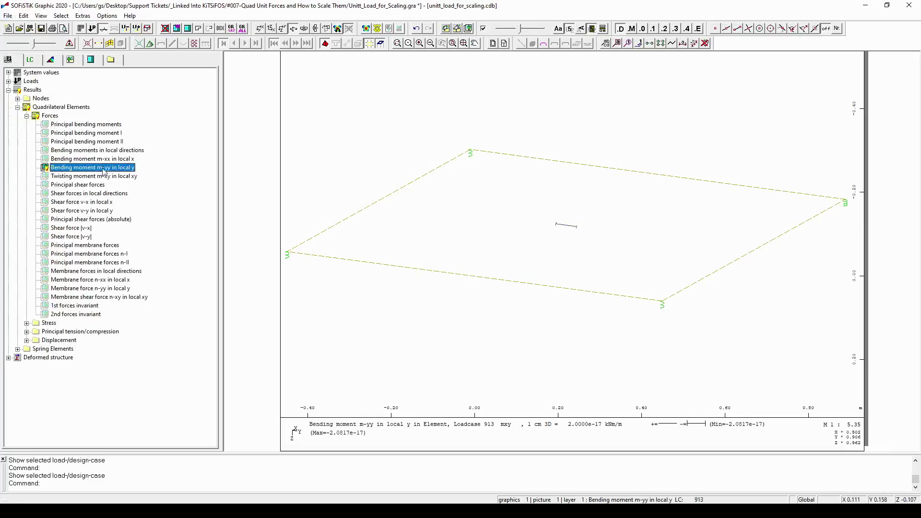
pyautogui.click(129, 176)
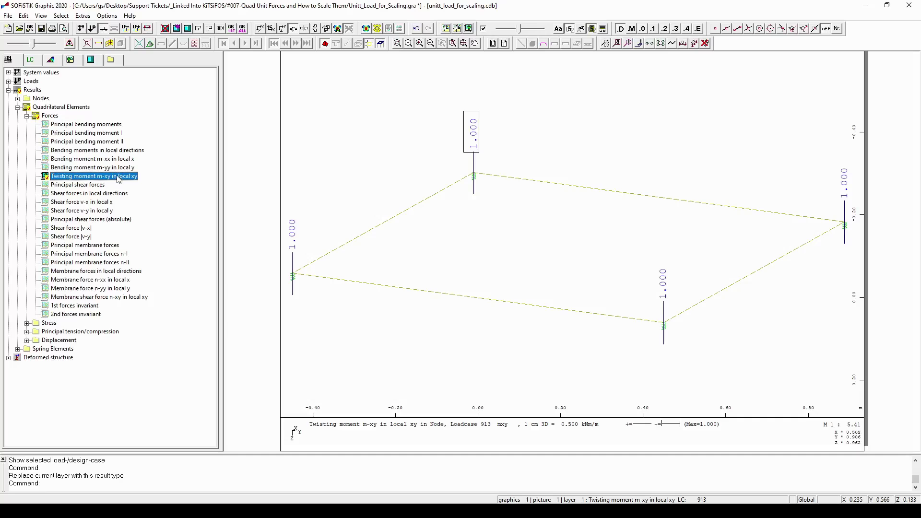
pyautogui.click(53, 61)
pyautogui.doubleClick(56, 108)
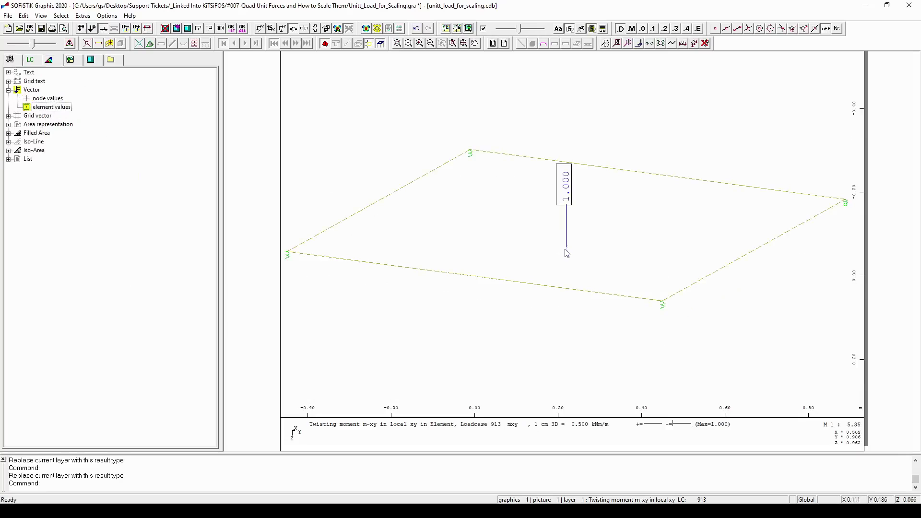
pyautogui.click(431, 314)
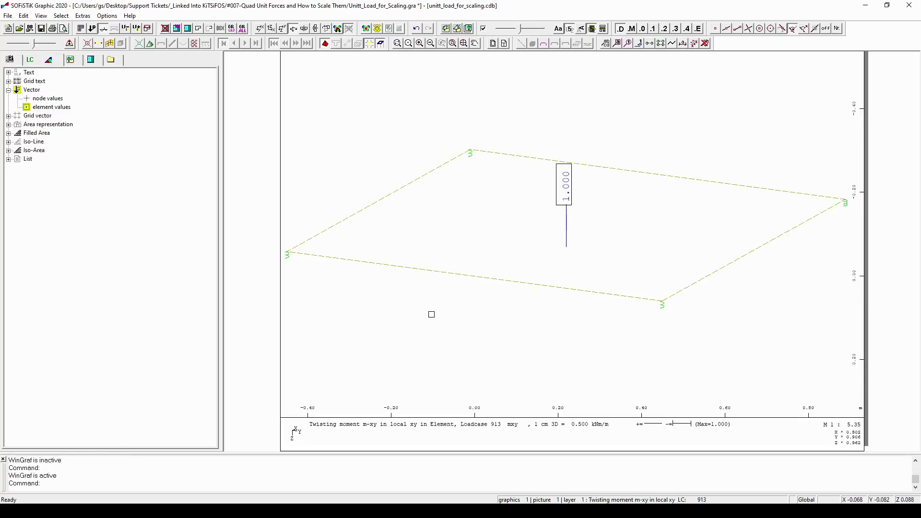
pyautogui.click(432, 315)
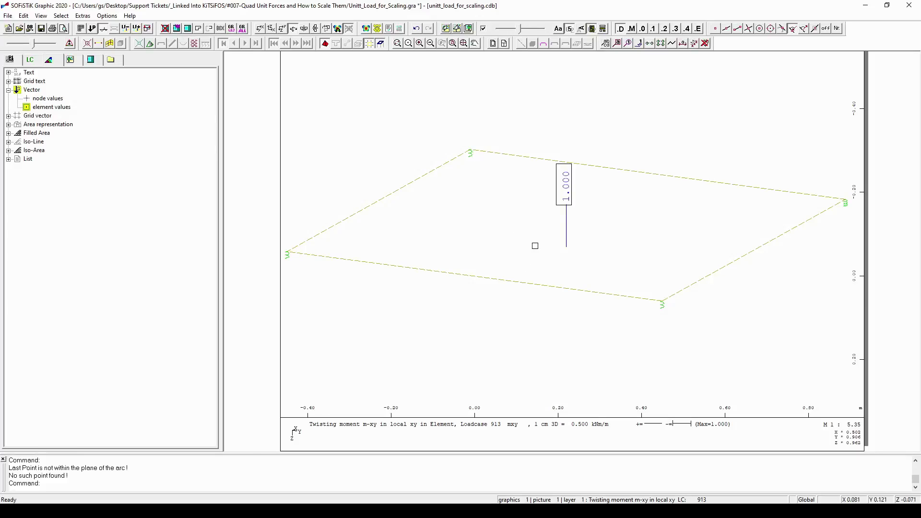
# Switch to SOFiSTiK Structural Desktop, open the Combination of Loads input and insert blank lines below the LC 1 title and above LC 2.
pyautogui.hotkey('alt', 'Tab')
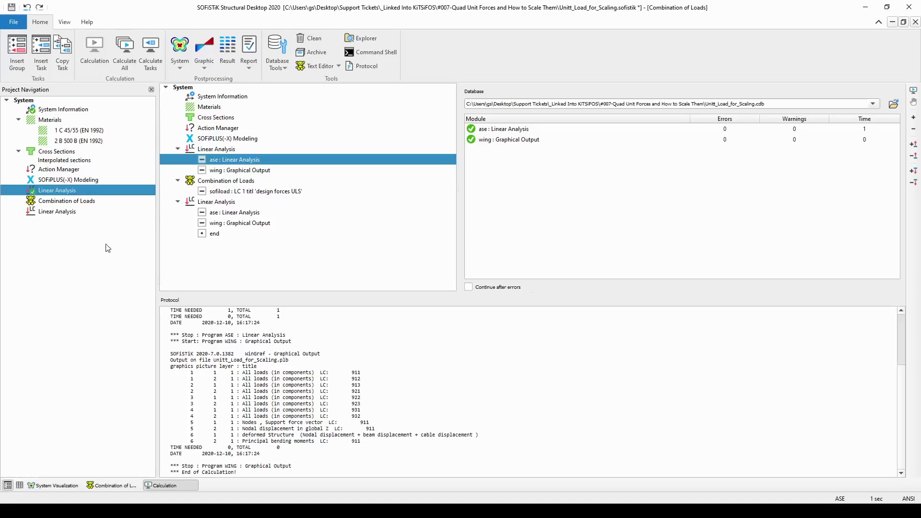
pyautogui.click(91, 202)
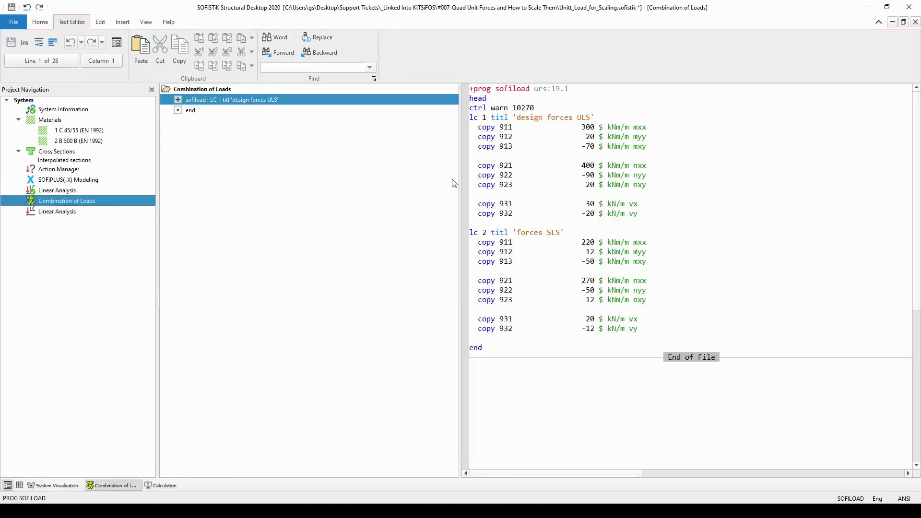
pyautogui.click(474, 127)
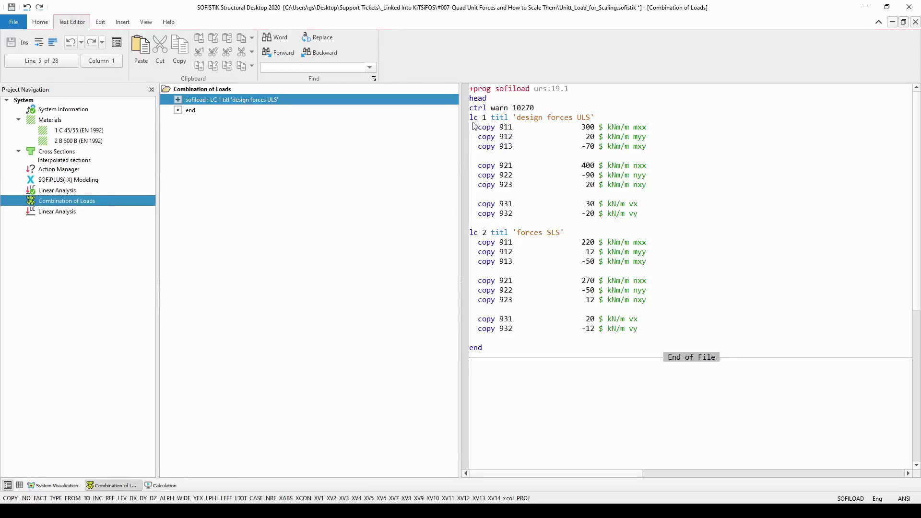
pyautogui.press('Return')
pyautogui.press('Down')
pyautogui.press('Down')
pyautogui.press('Down')
pyautogui.press('Down')
pyautogui.press('Down')
pyautogui.press('Down')
pyautogui.press('Down')
pyautogui.press('Down')
pyautogui.press('Down')
pyautogui.press('Down')
pyautogui.press('Down')
pyautogui.press('Return')
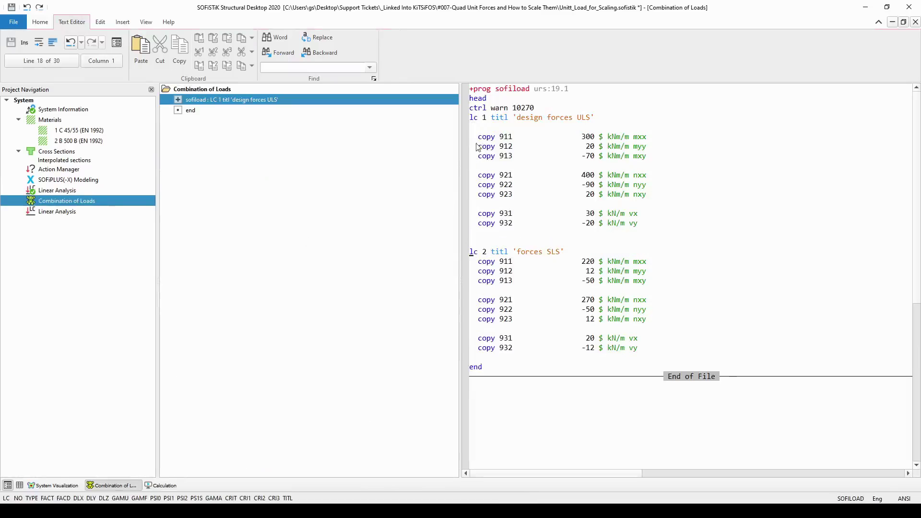
# Insert a blank line above the LC 1 'design forces ULS' line and one below the LC 2 'forces SLS' line.
pyautogui.click(474, 121)
pyautogui.press('Return')
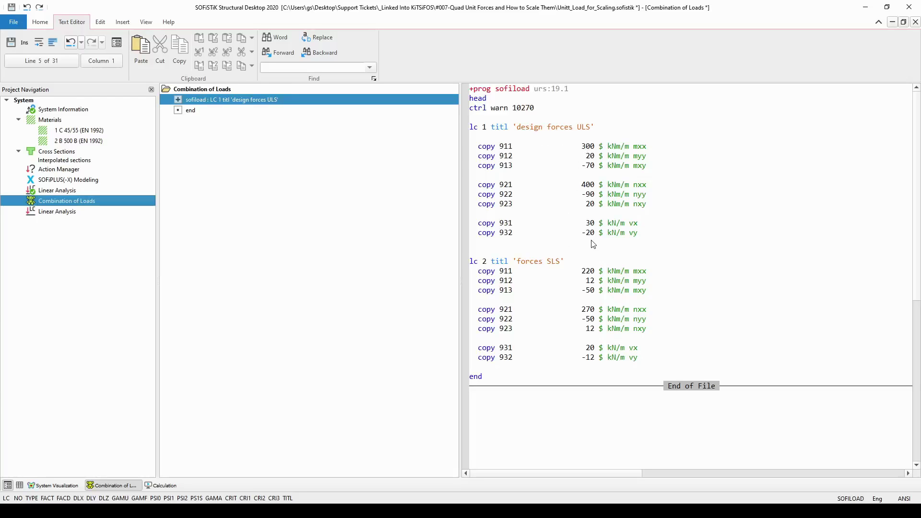
pyautogui.click(565, 267)
pyautogui.press('Return')
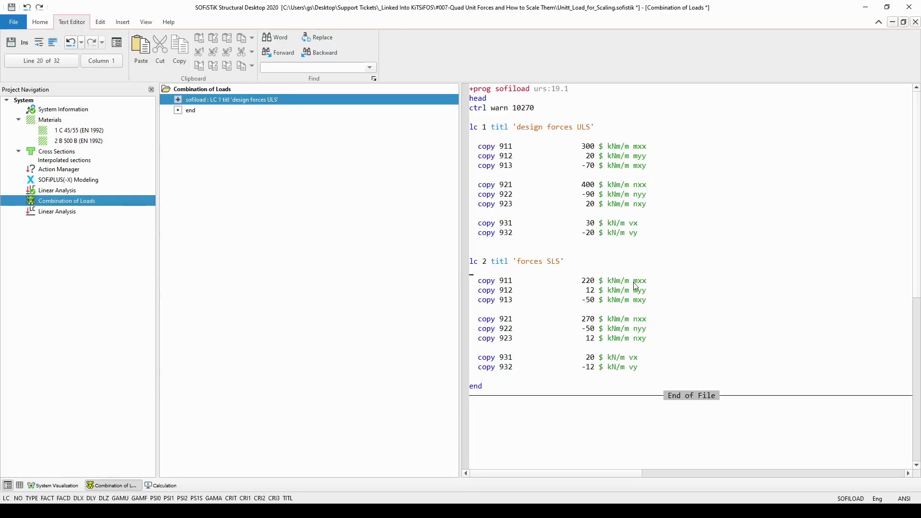
# Calculate the Combination of Loads task and immediately process the second Linear Analysis task for load cases 1 and 2.
pyautogui.rightClick(108, 205)
pyautogui.click(145, 246)
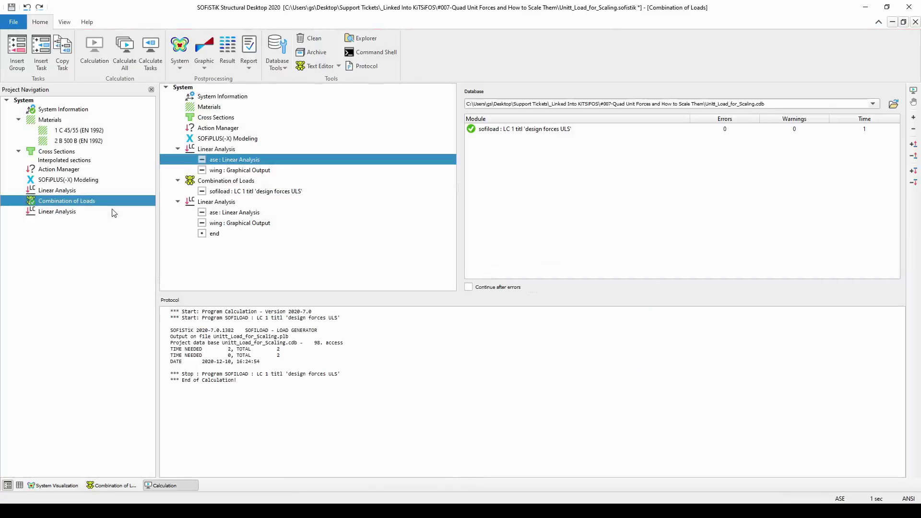
pyautogui.click(70, 215)
pyautogui.doubleClick(70, 215)
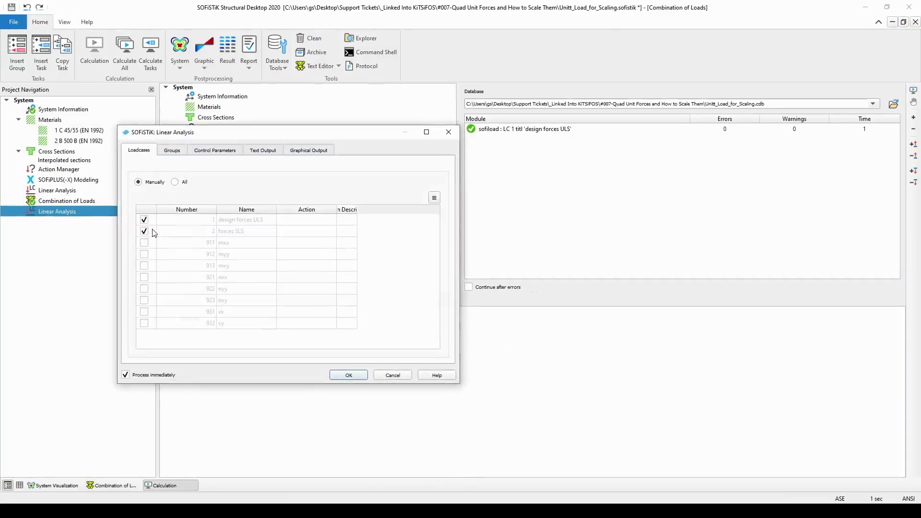
pyautogui.click(348, 375)
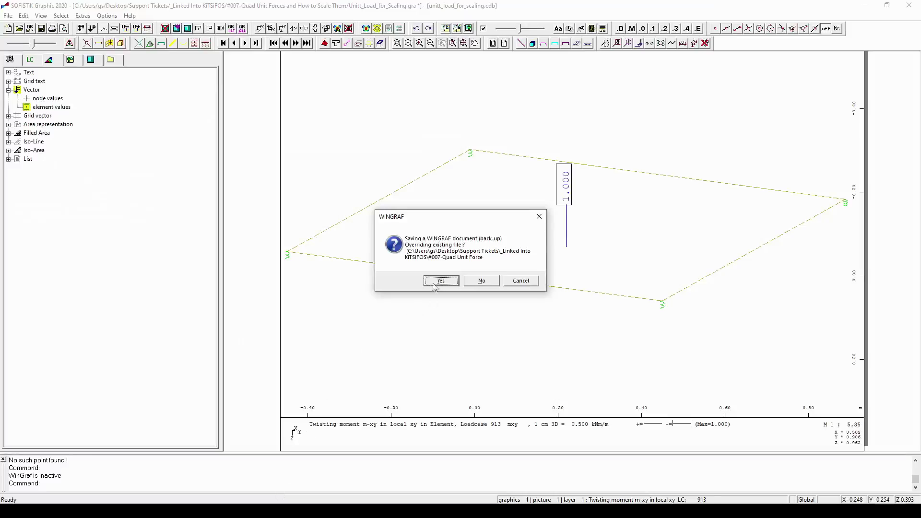
# In SOFiSTiK Graphic, accept overwriting the backup and display bending moment m-xx in local x for load case 1 'design forces ULS'.
pyautogui.click(432, 282)
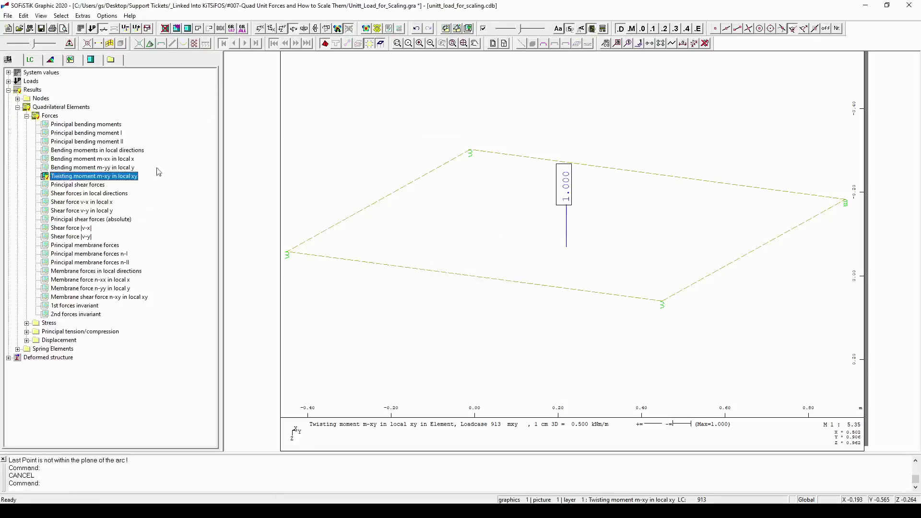
pyautogui.click(125, 160)
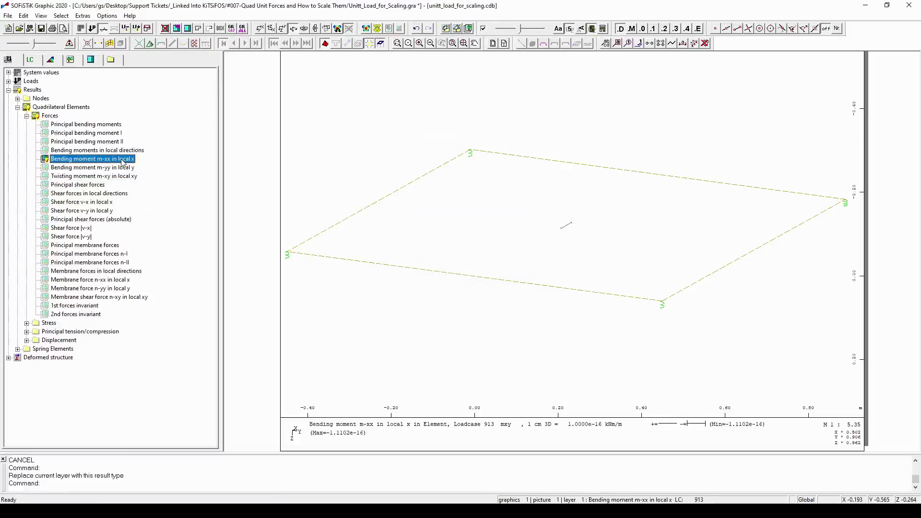
pyautogui.click(41, 65)
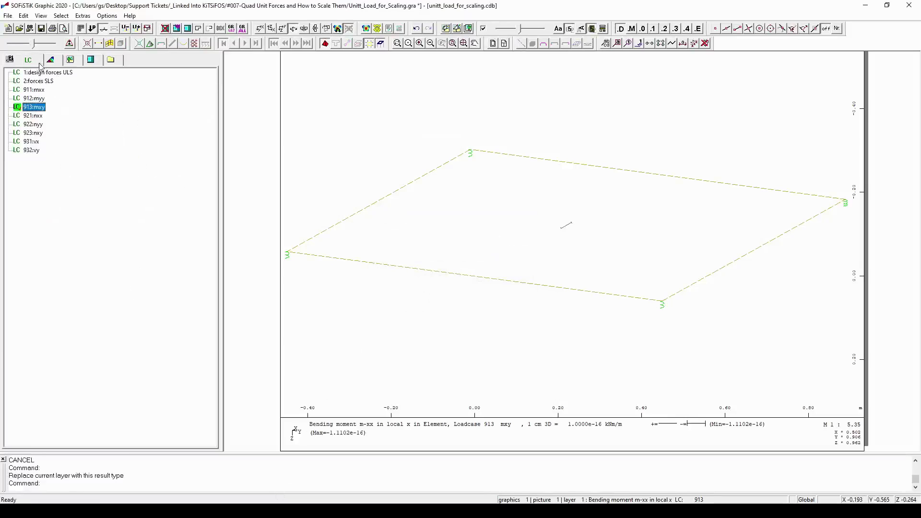
pyautogui.click(65, 76)
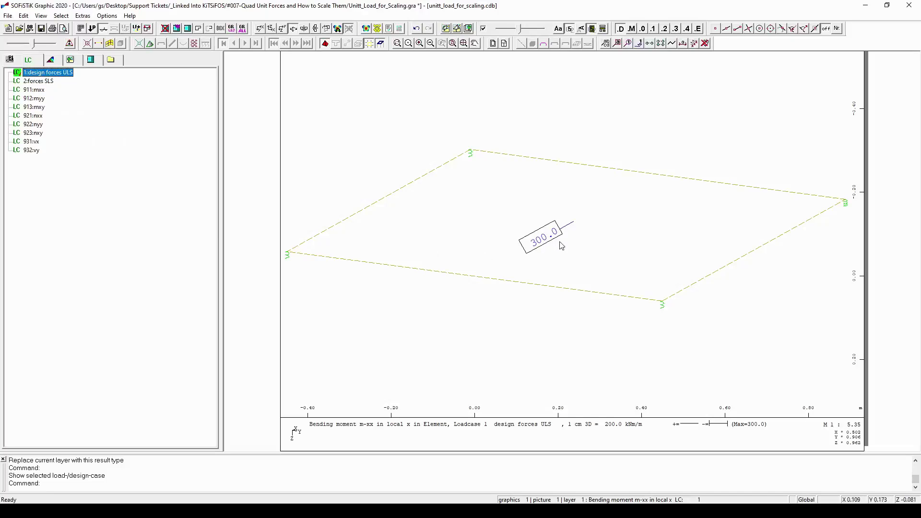
# Compare the LC 1 copy factors in the Combination of Loads input with the quadrilateral element forces table in SOFiSTiK Result Viewer.
pyautogui.hotkey('alt', 'Tab')
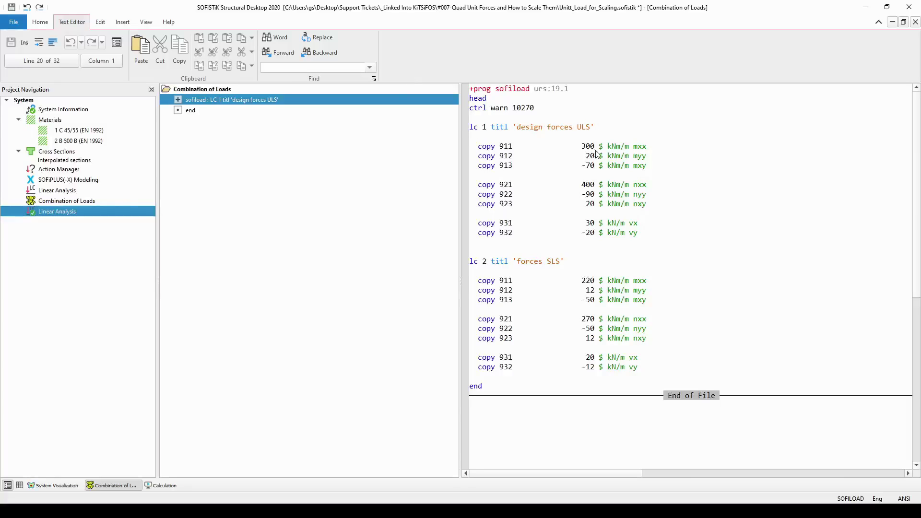
pyautogui.hotkey('alt', 'Tab')
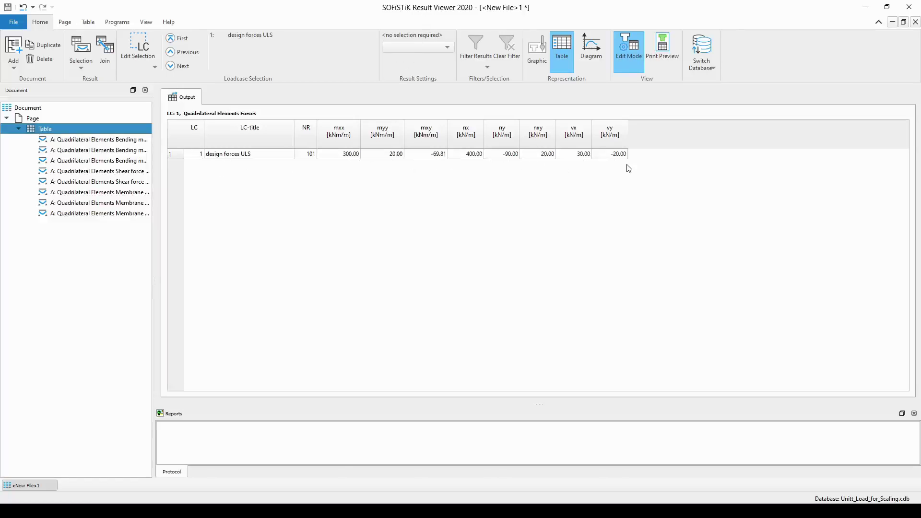
pyautogui.hotkey('alt', 'Tab')
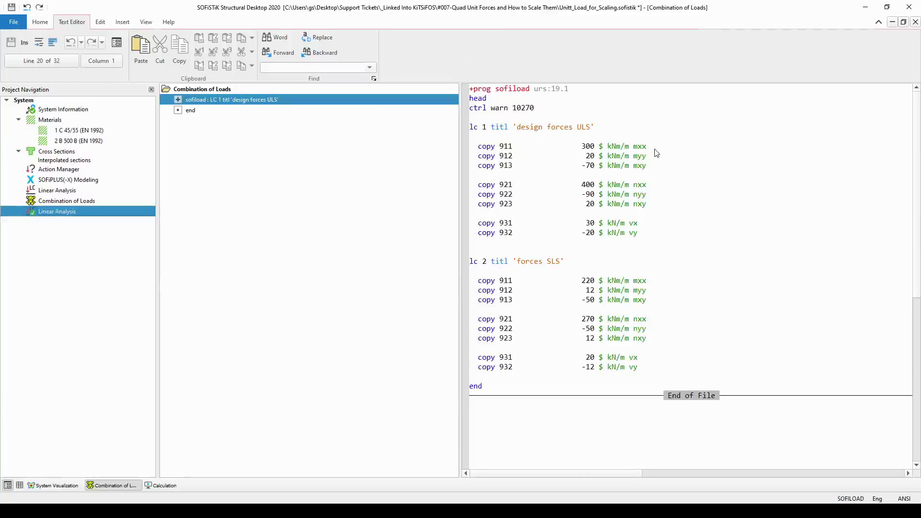